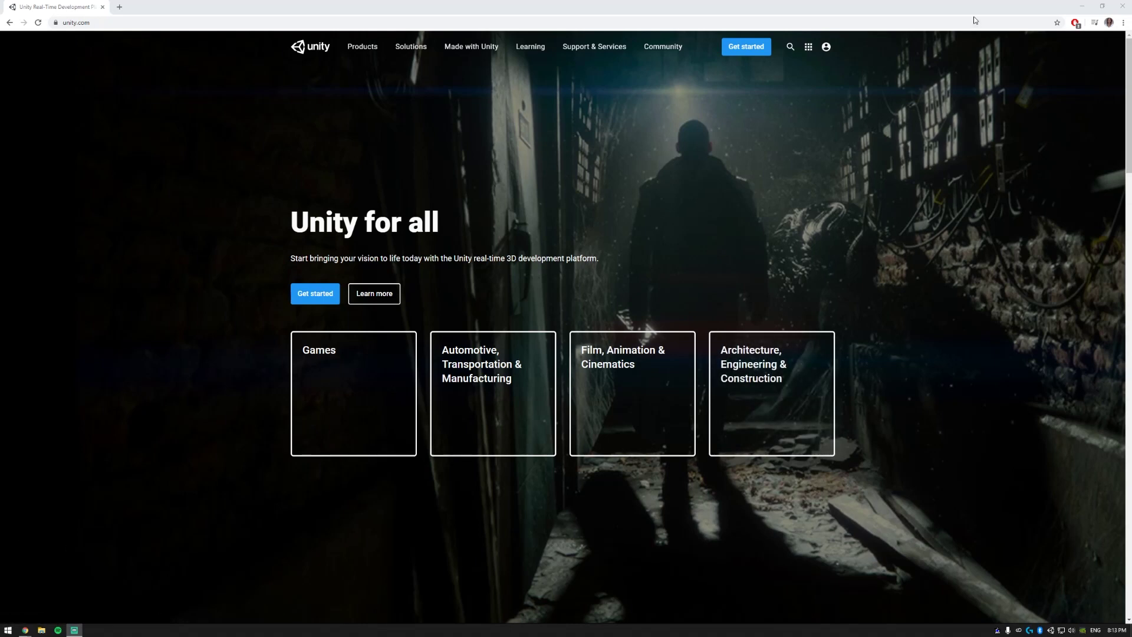
# Choose the free Personal plan for individuals, accept the terms and download UnityHubSetup.exe.
pyautogui.click(752, 50)
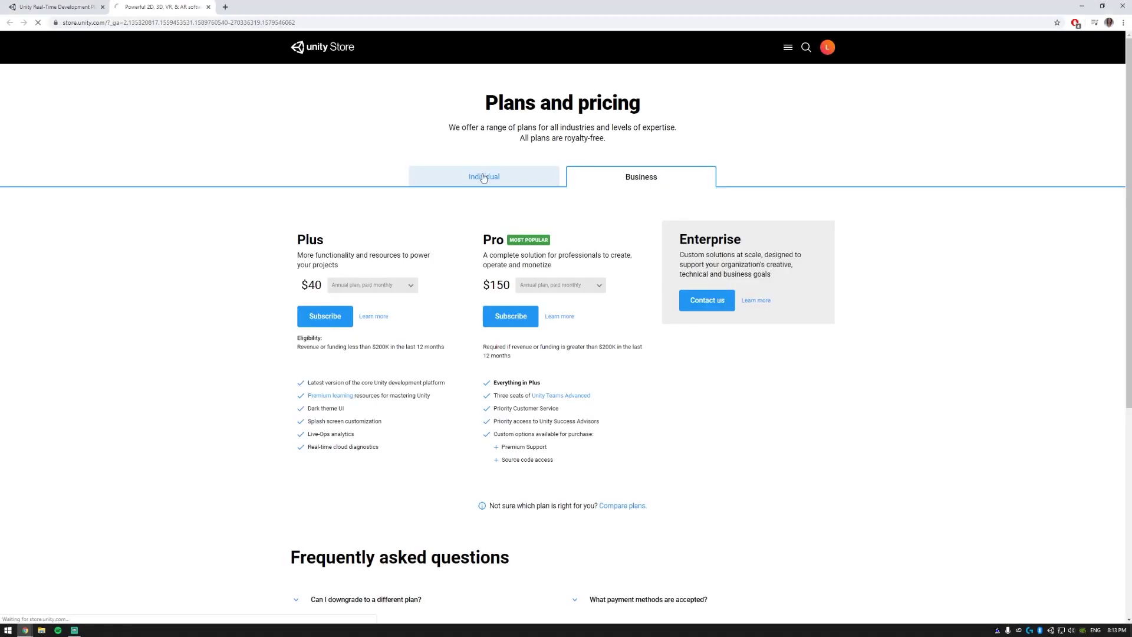
pyautogui.click(482, 178)
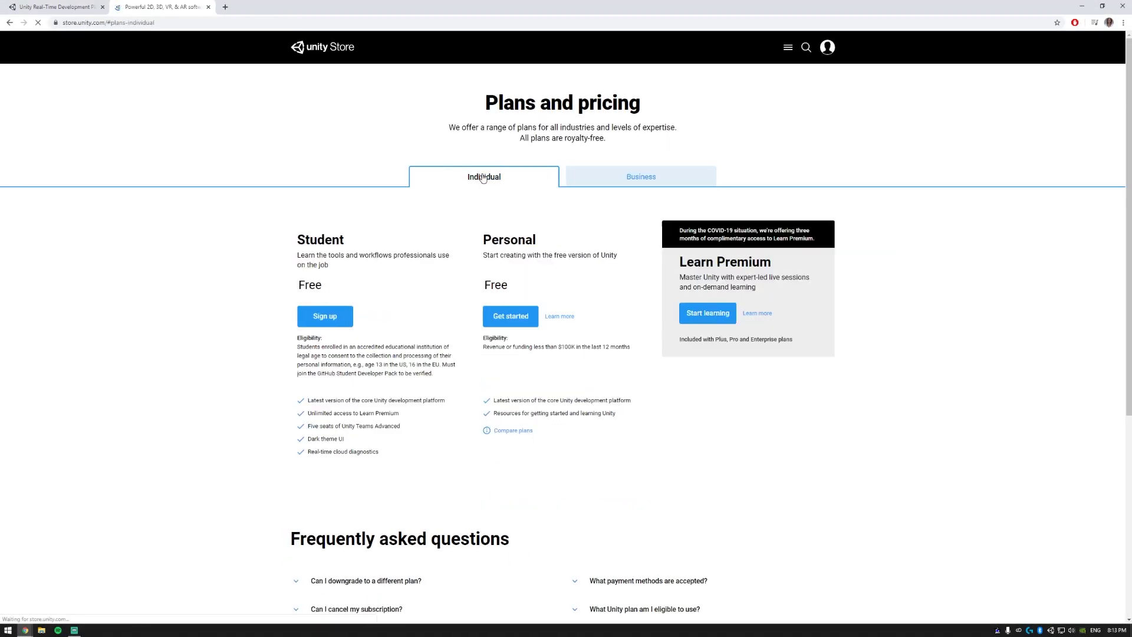
pyautogui.click(504, 321)
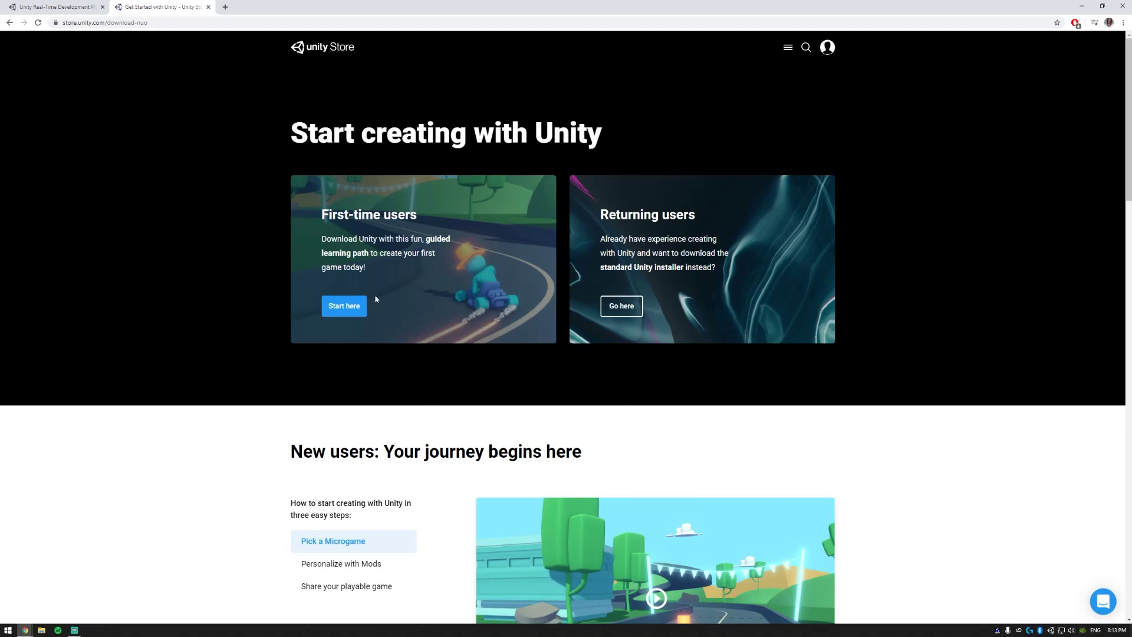
pyautogui.click(342, 306)
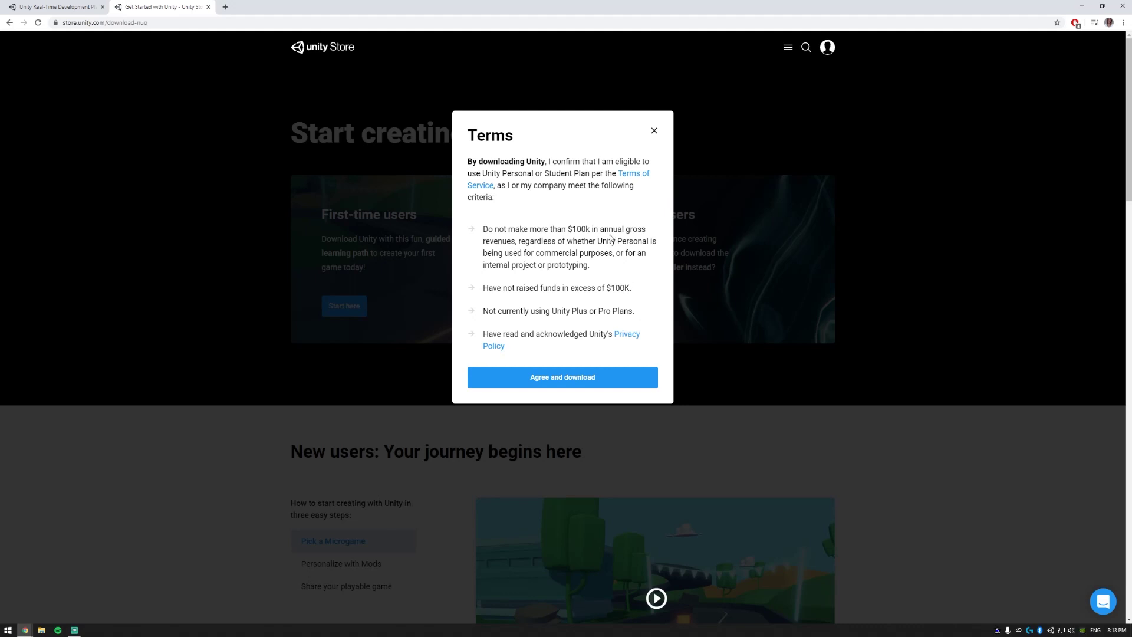
pyautogui.click(559, 379)
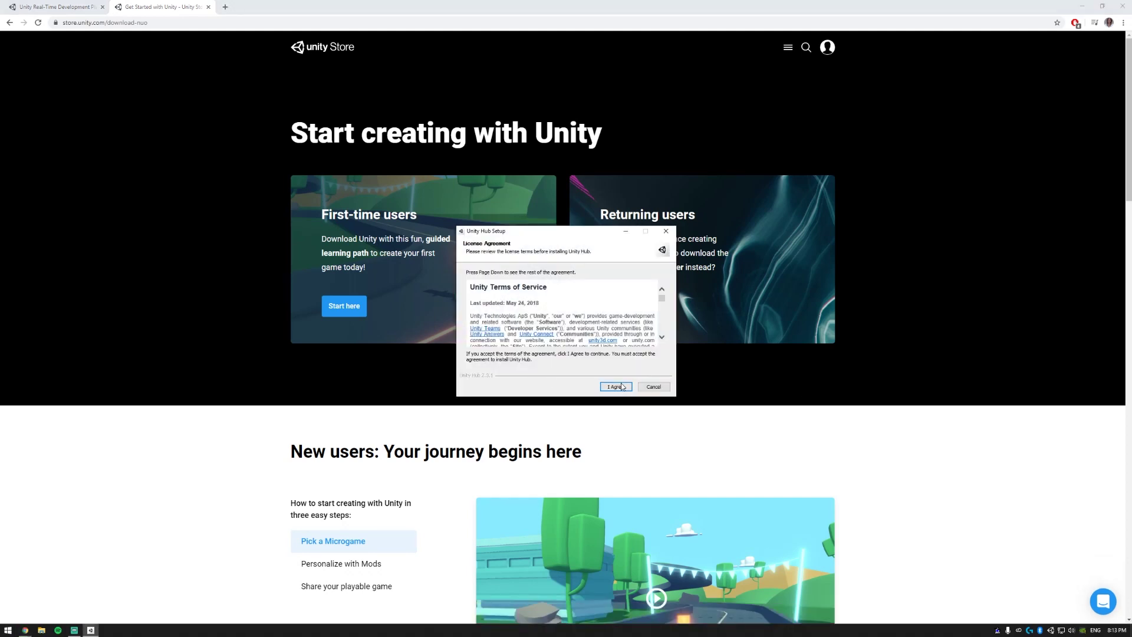
# Accept the Unity Hub license and install Unity Hub in the default destination folder.
pyautogui.click(615, 386)
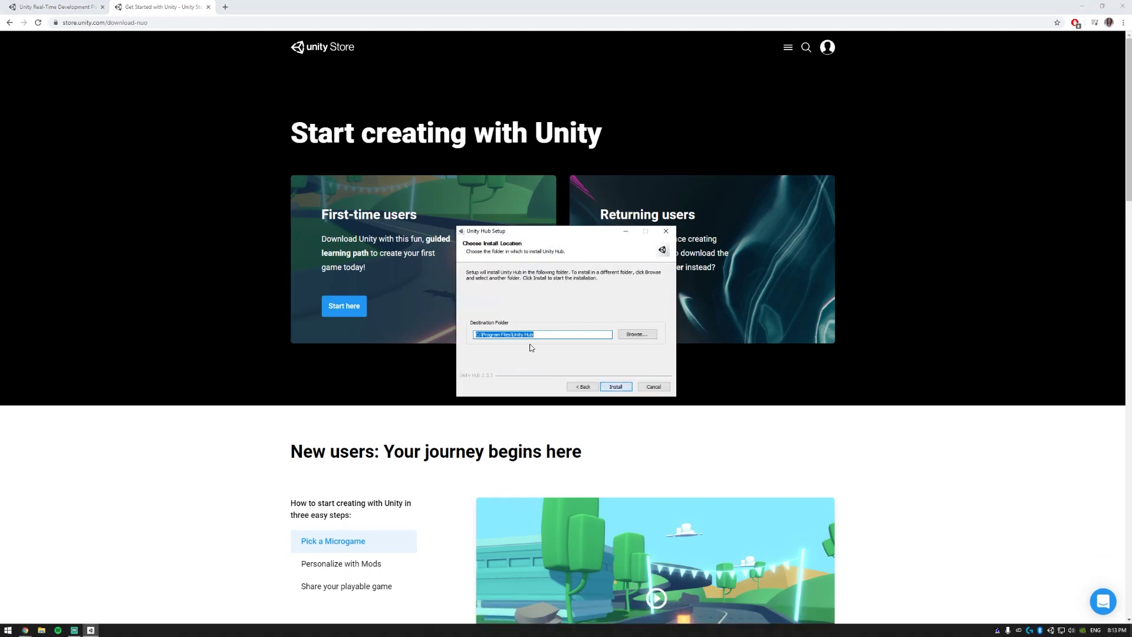
pyautogui.click(616, 386)
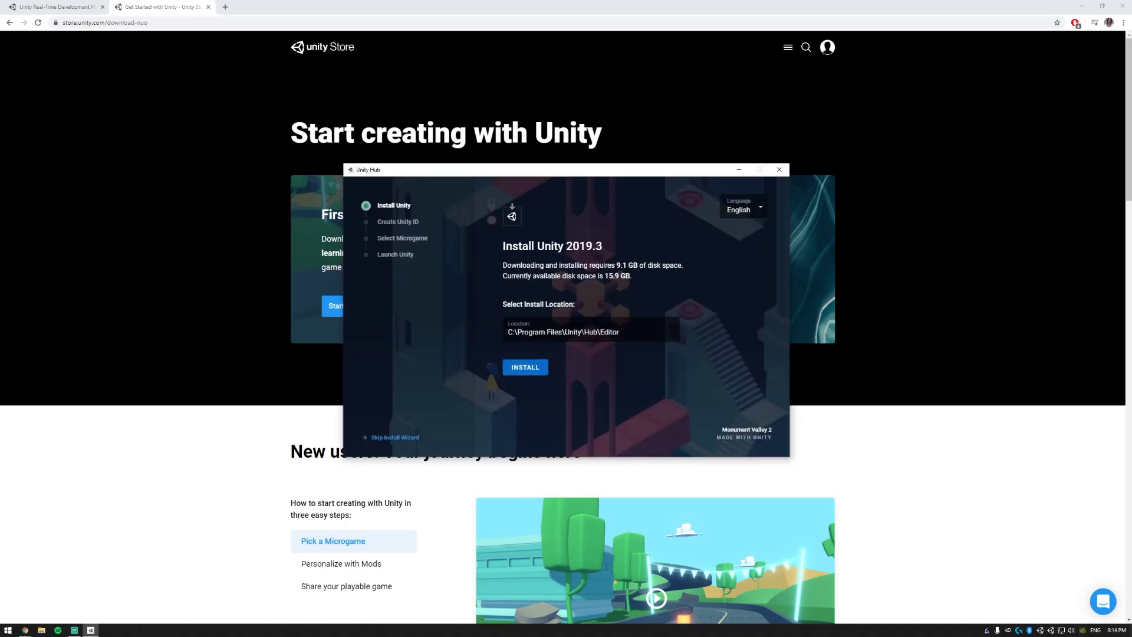
# Install Unity 2019.3, create a Unity ID, and launch MyFirstGame from the Empty 3D template.
pyautogui.click(524, 369)
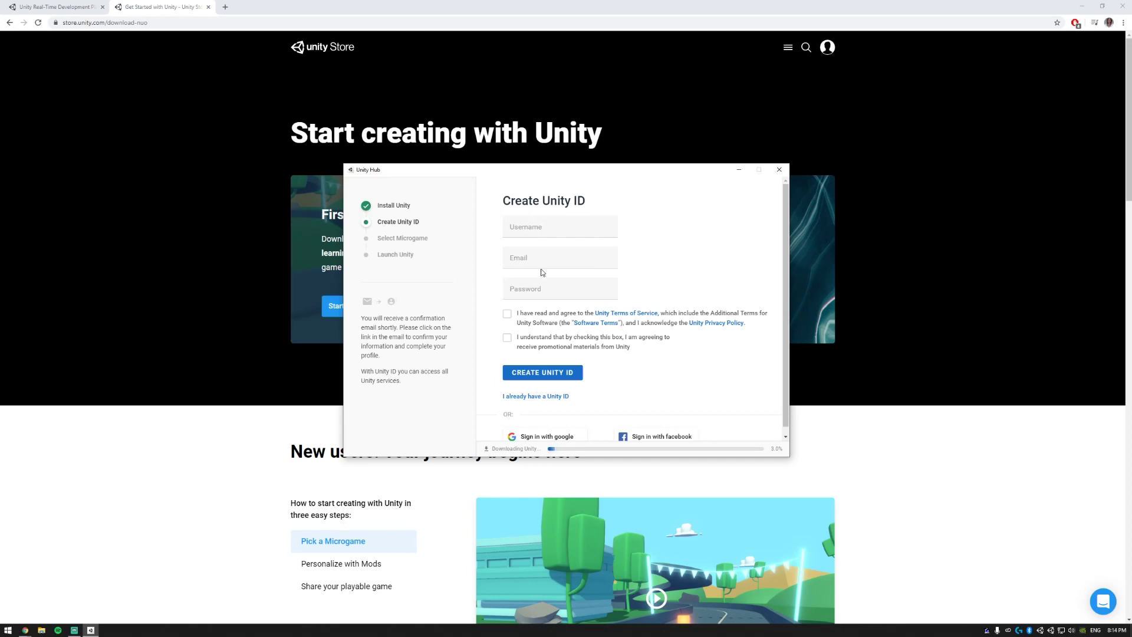
pyautogui.scroll(-1, 547, 305)
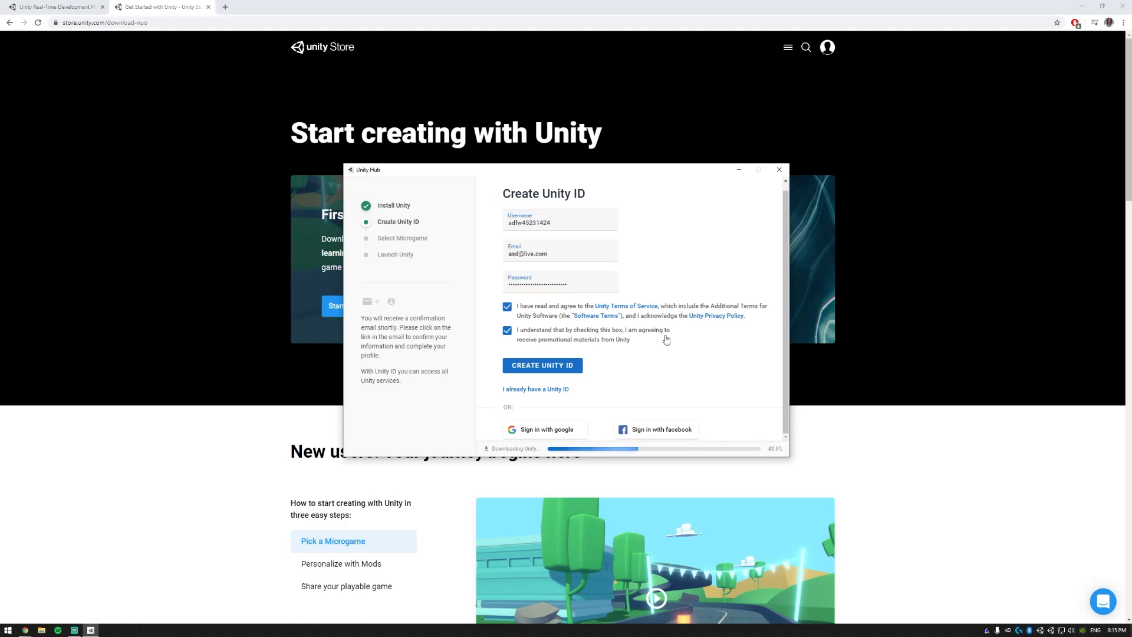
pyautogui.scroll(1, 553, 240)
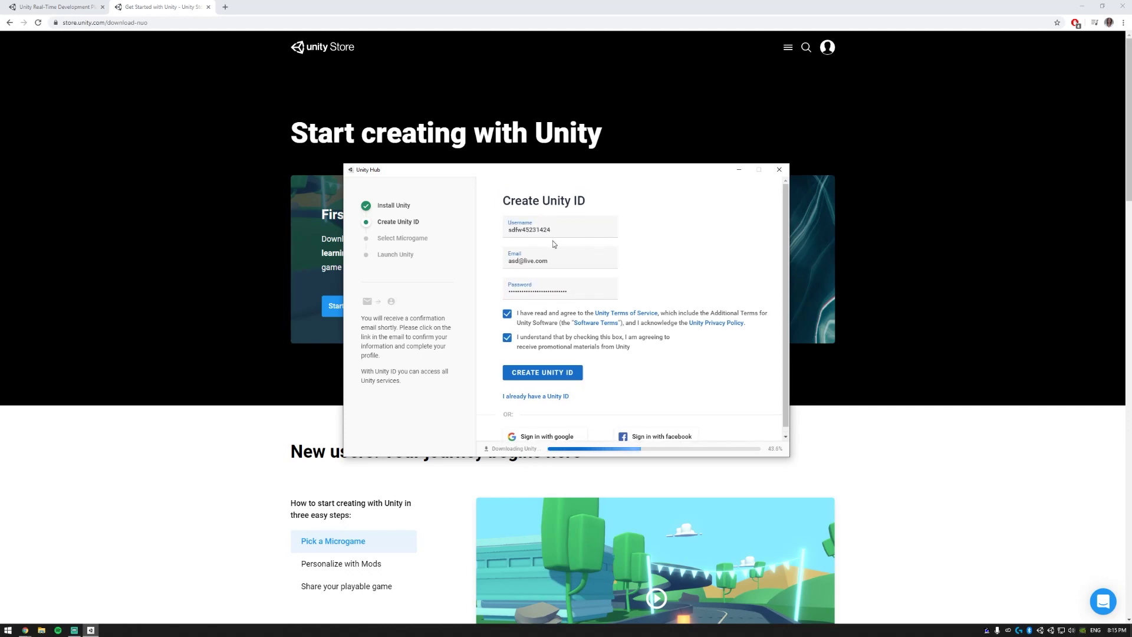
pyautogui.click(540, 373)
pyautogui.click(557, 383)
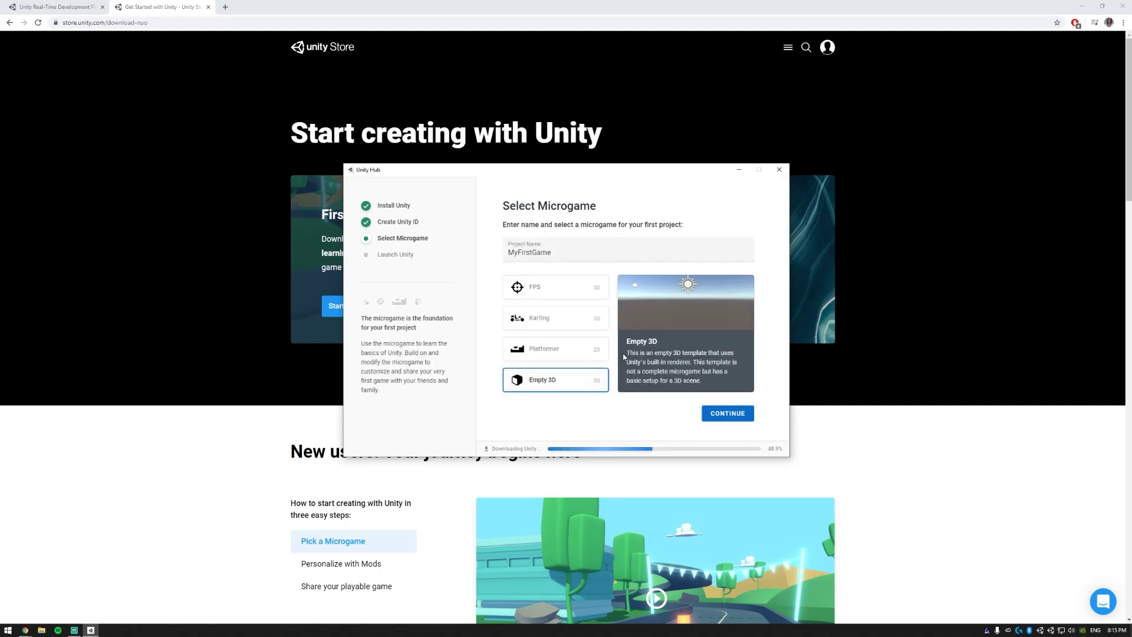
pyautogui.click(727, 413)
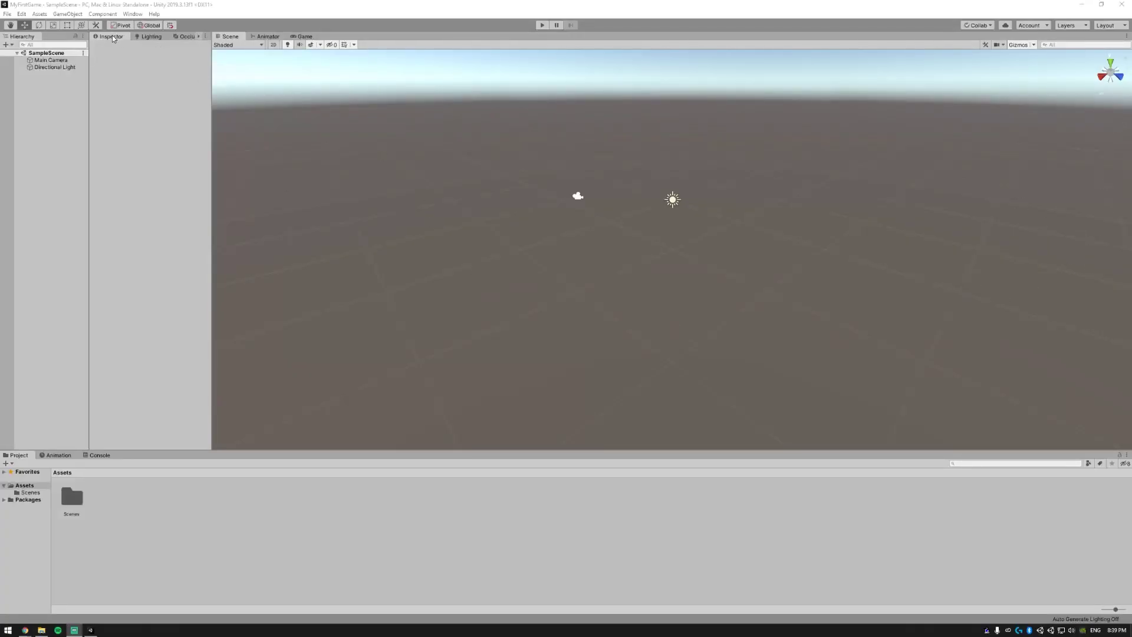
pyautogui.moveTo(110, 36); pyautogui.dragTo(131, 67)
pyautogui.moveTo(101, 181); pyautogui.dragTo(143, 110)
pyautogui.moveTo(109, 49)
pyautogui.mouseDown()
pyautogui.moveTo(112, 39)
pyautogui.moveTo(125, 58)
pyautogui.mouseUp()
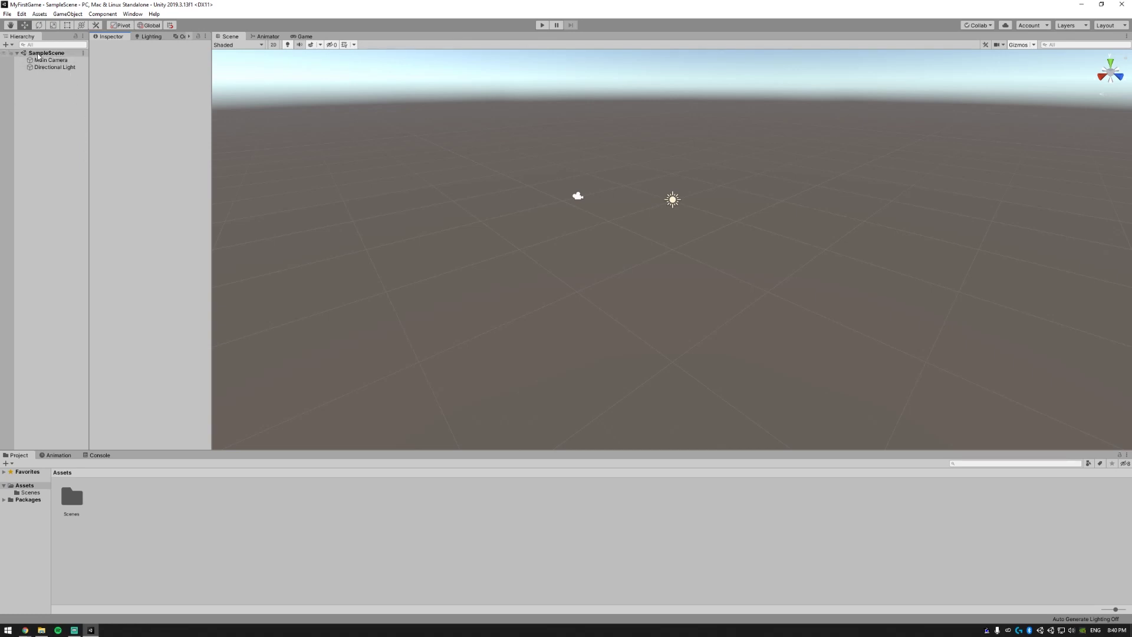
# Compare the Main Camera and Directional Light settings in the Inspector, then select the Scenes folder.
pyautogui.click(54, 60)
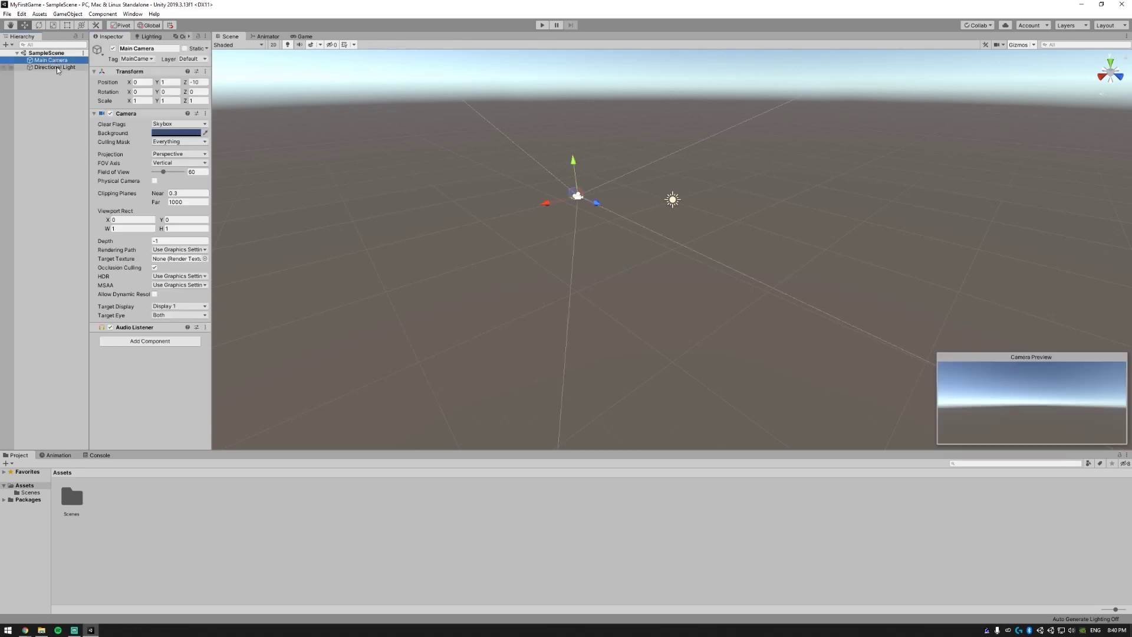
pyautogui.click(58, 68)
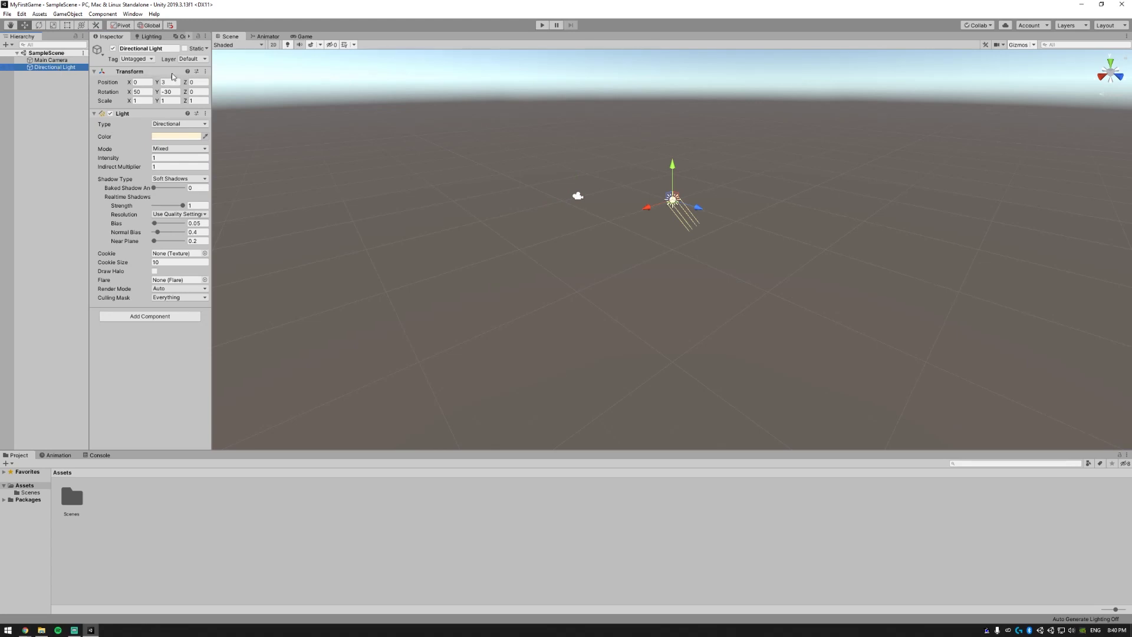
pyautogui.click(53, 60)
pyautogui.click(54, 67)
pyautogui.click(52, 60)
pyautogui.click(54, 68)
pyautogui.click(57, 60)
pyautogui.click(59, 68)
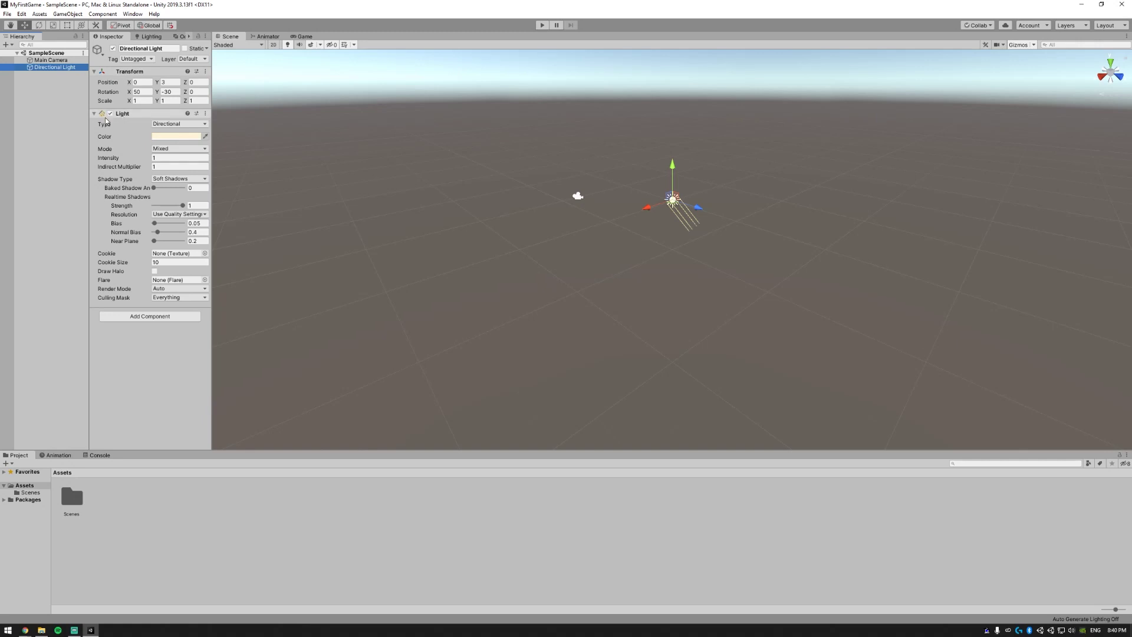
pyautogui.click(51, 60)
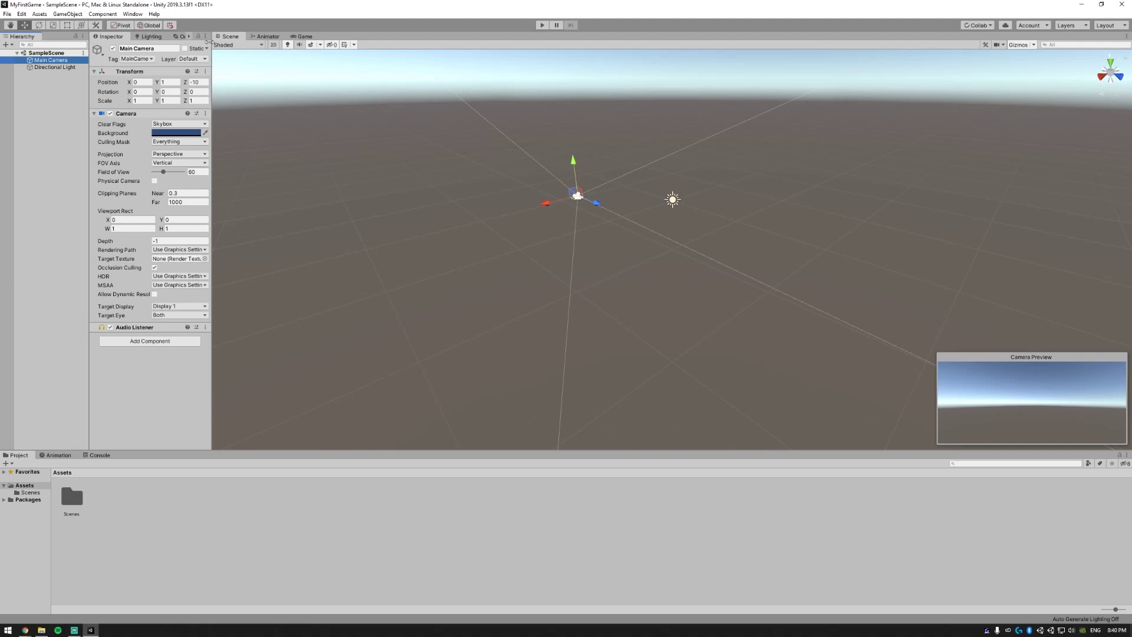
pyautogui.click(72, 496)
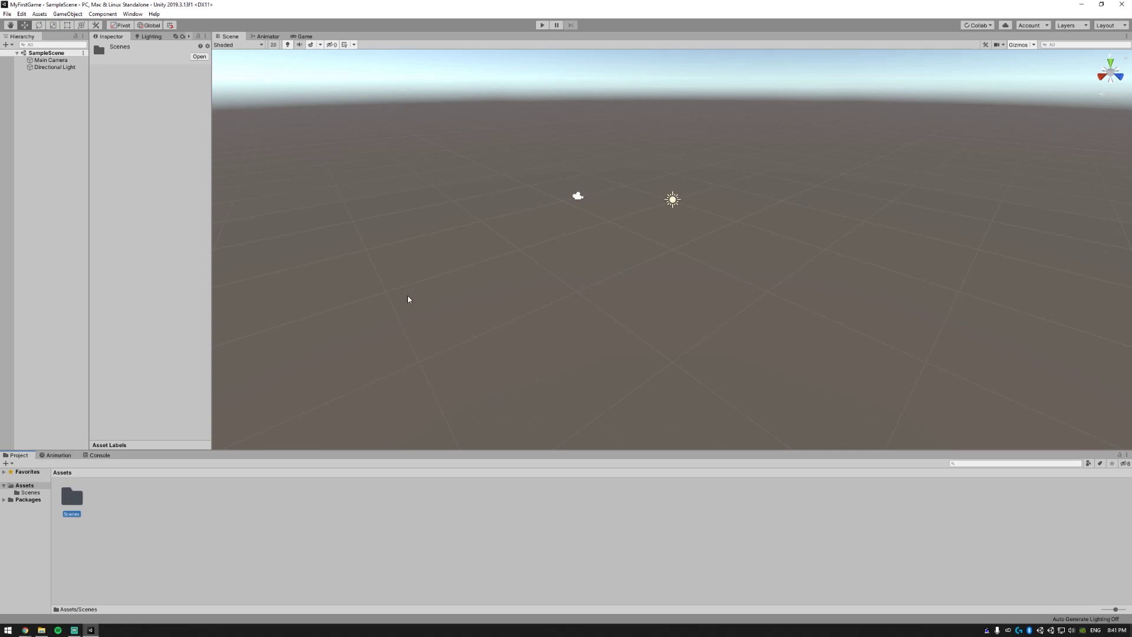
pyautogui.rightClick(79, 500)
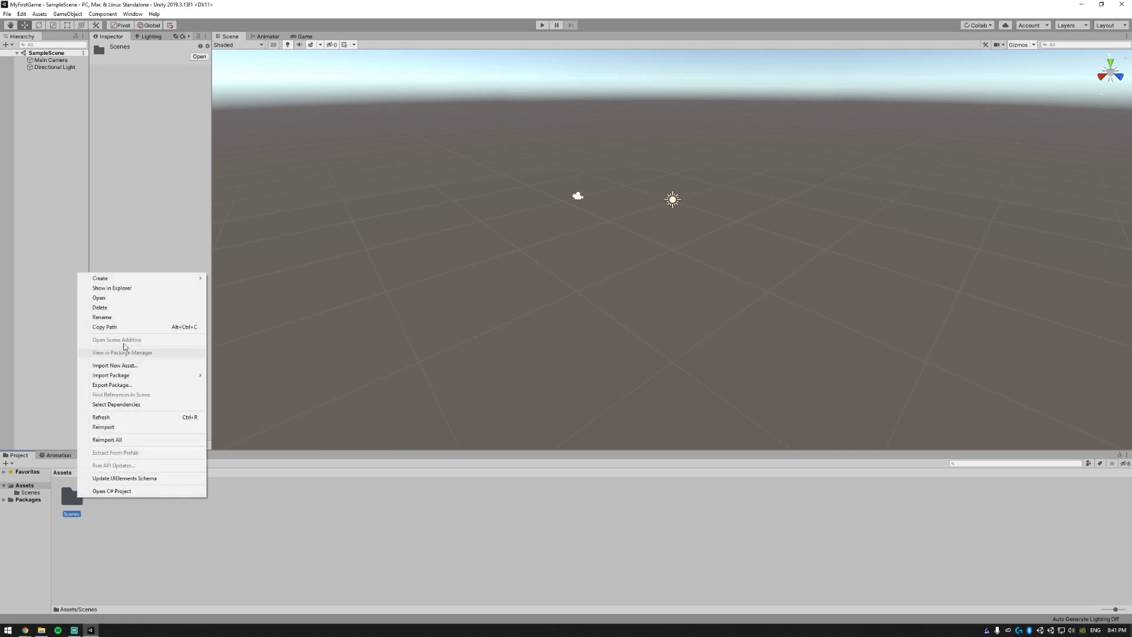
pyautogui.click(118, 289)
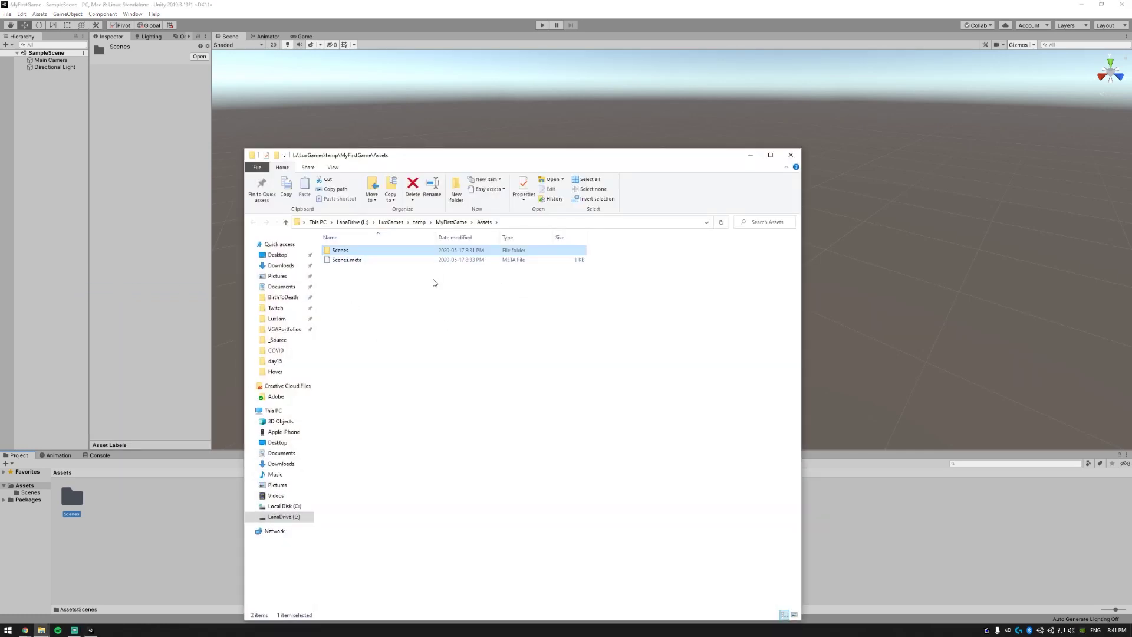
pyautogui.click(791, 154)
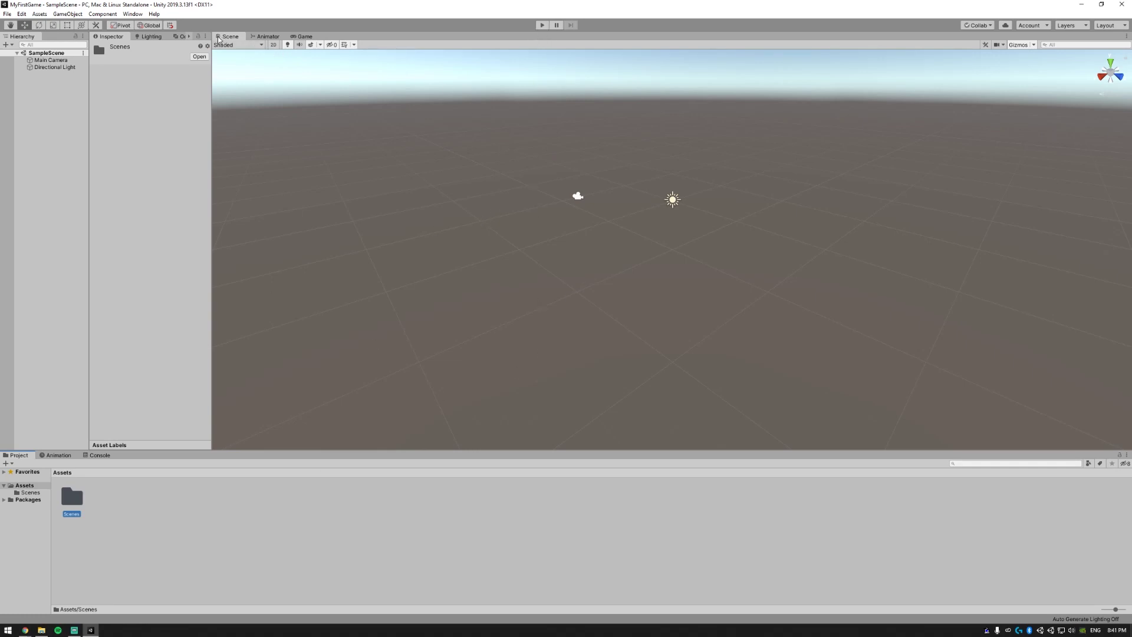
pyautogui.click(305, 36)
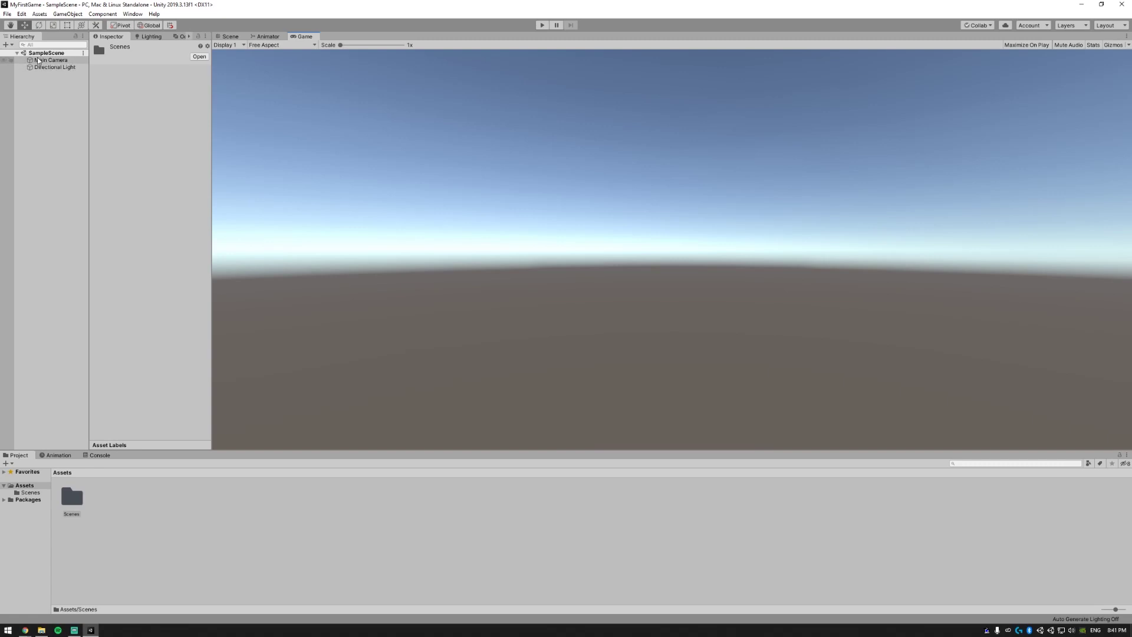
pyautogui.click(230, 37)
pyautogui.click(542, 25)
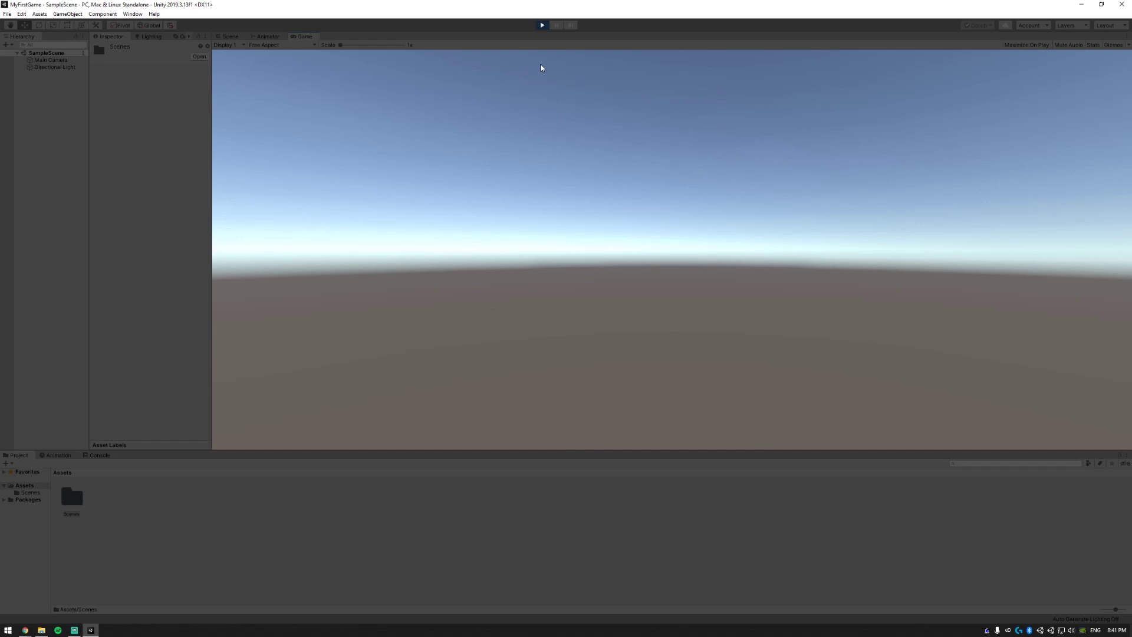
pyautogui.hotkey('ctrl', 'p')
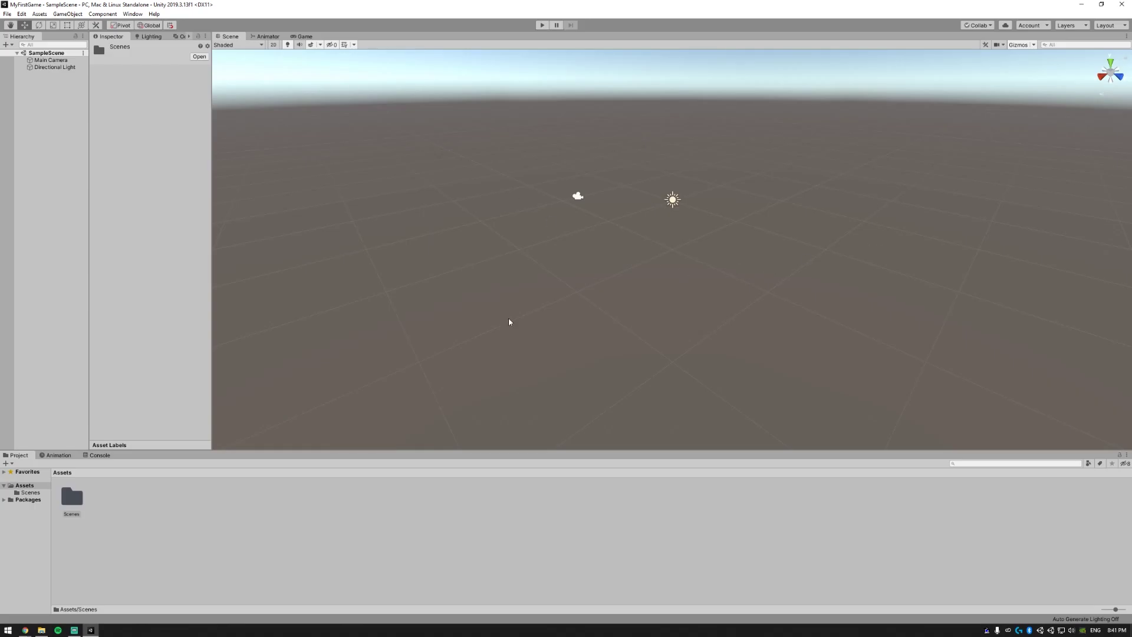
# Add a Plane to the scene via GameObject > 3D Object > Plane.
pyautogui.click(67, 14)
pyautogui.moveTo(63, 45)
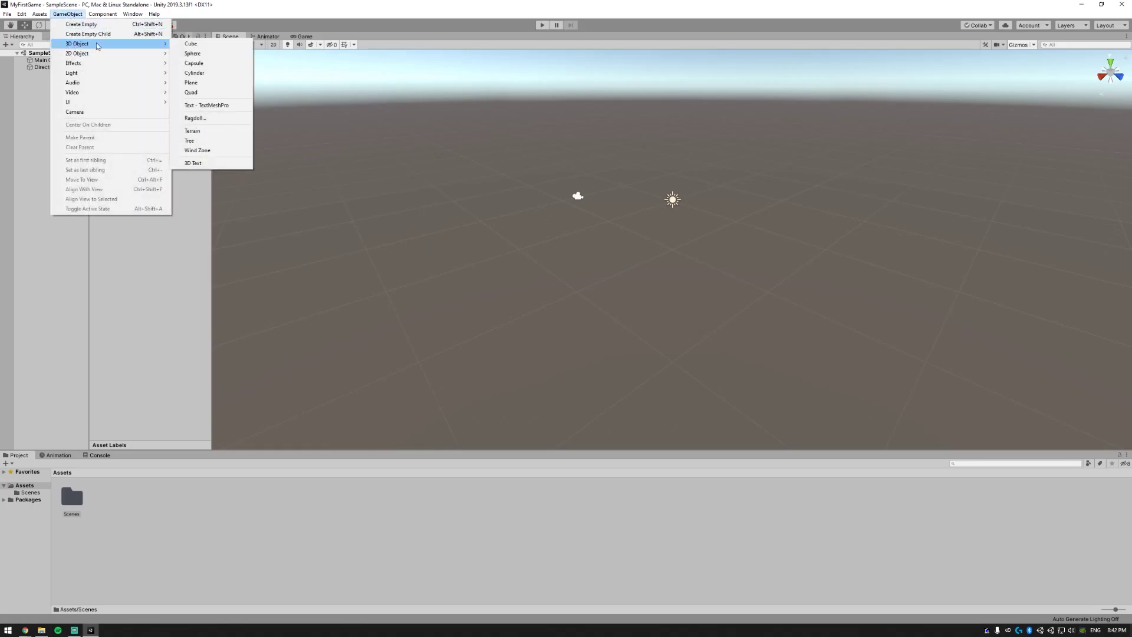
pyautogui.click(194, 83)
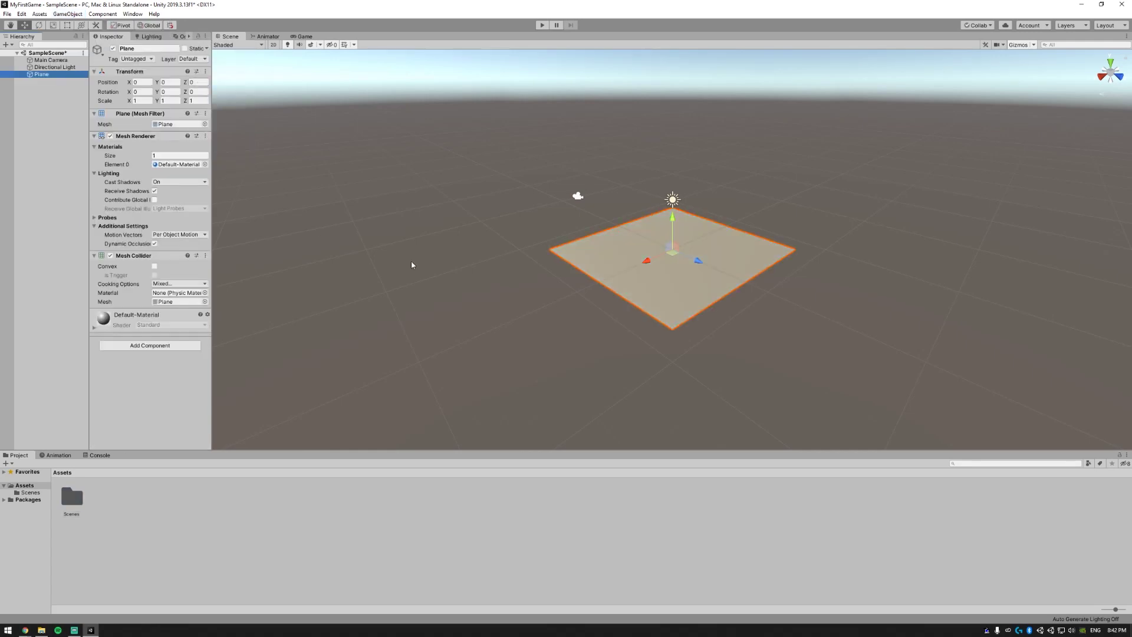
pyautogui.scroll(4, 796, 260)
pyautogui.scroll(-2, 795, 259)
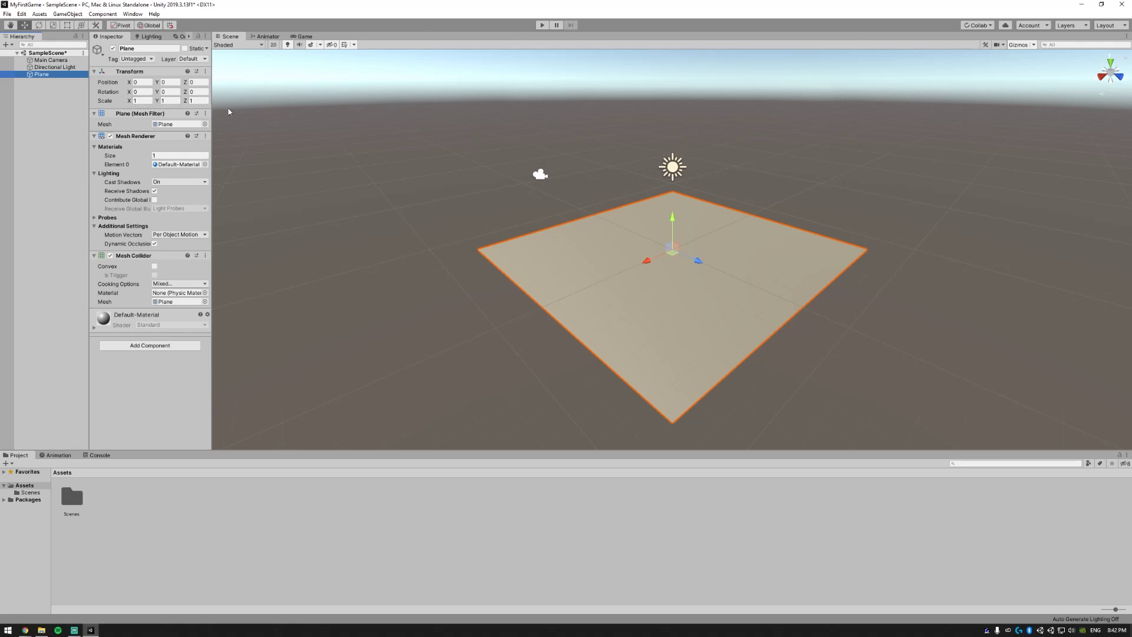
# Set the plane's Scale X, Y and Z to 20 in the Inspector.
pyautogui.click(141, 100)
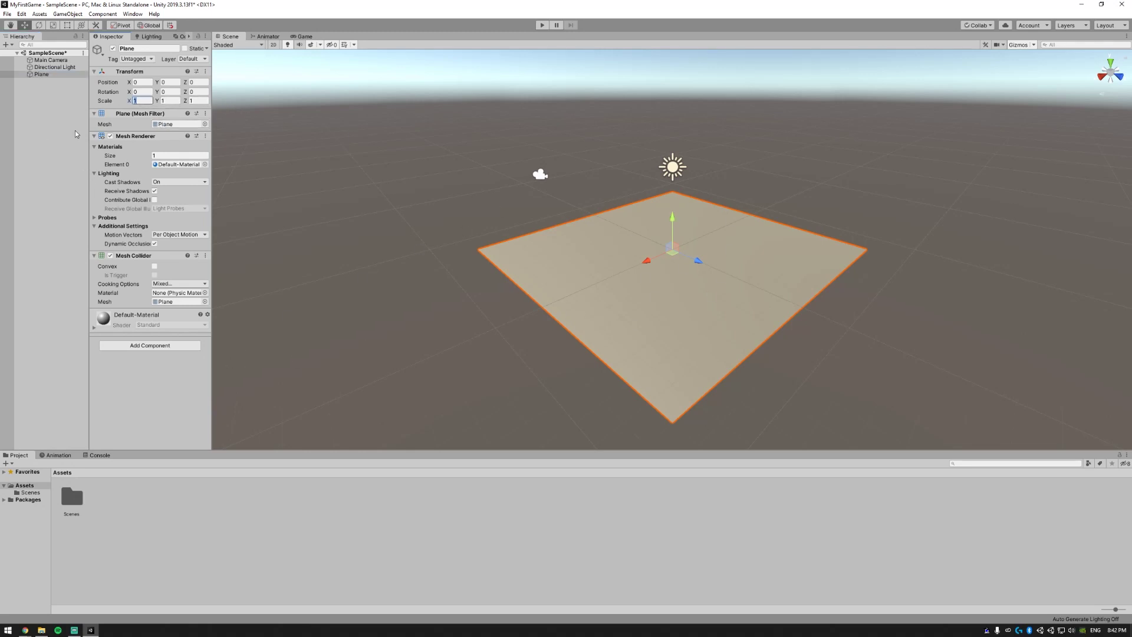
pyautogui.write('20')
pyautogui.press('Tab')
pyautogui.write('20')
pyautogui.press('Tab')
pyautogui.write('20')
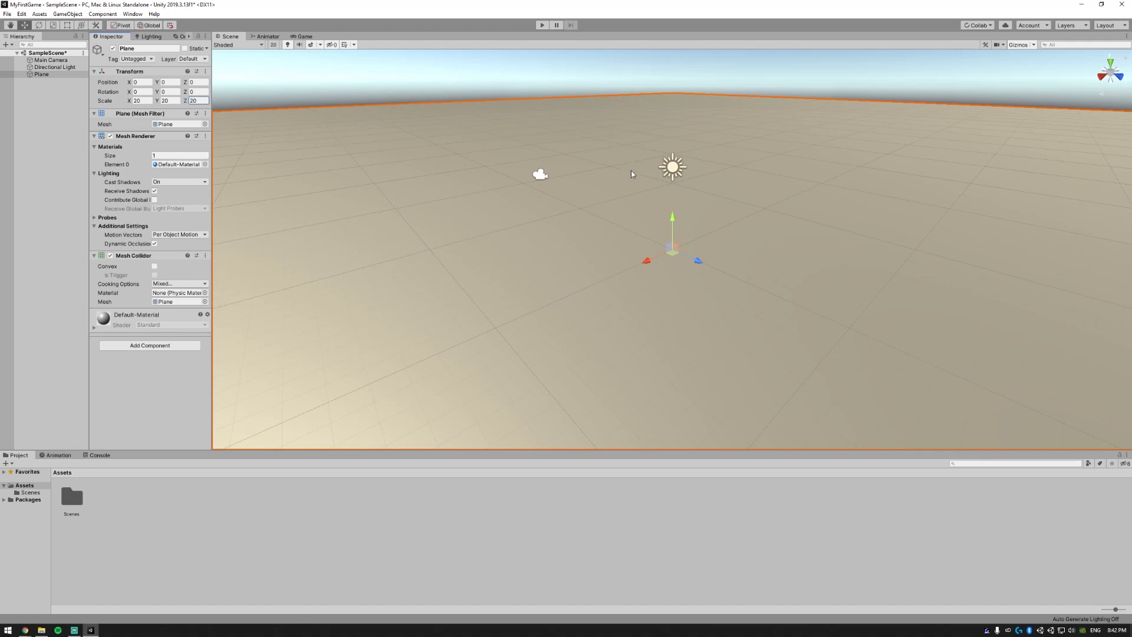
pyautogui.press('alt')
pyautogui.keyDown('alt'); pyautogui.moveTo(739, 239); pyautogui.dragTo(525, 229); pyautogui.keyUp('alt')
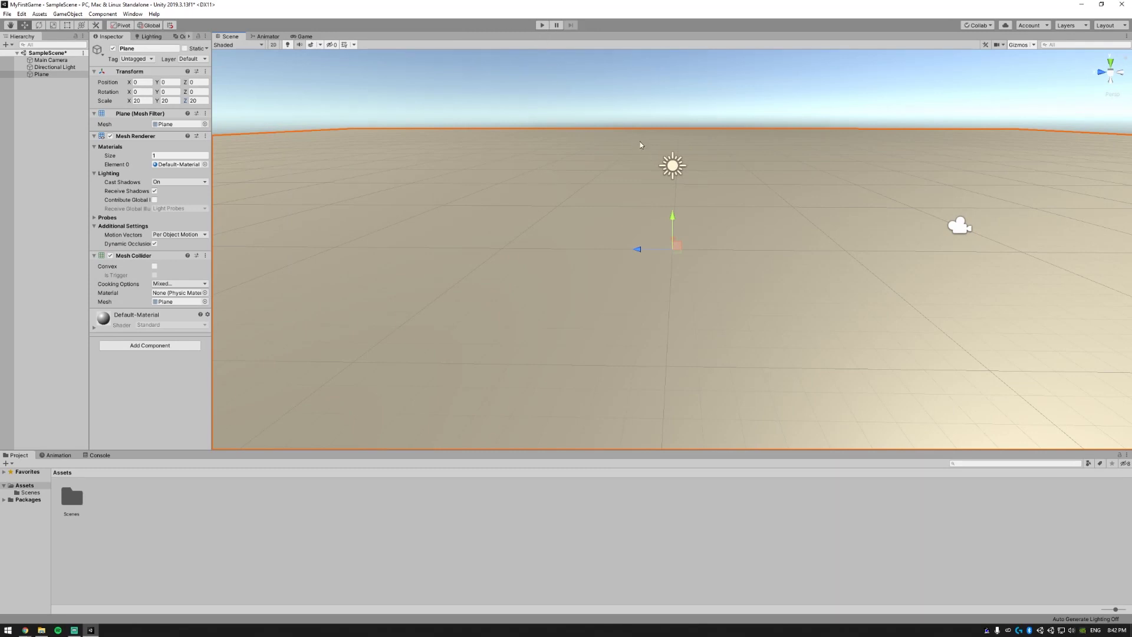
pyautogui.keyDown('alt'); pyautogui.moveTo(647, 130); pyautogui.dragTo(536, 293); pyautogui.keyUp('alt')
pyautogui.moveTo(536, 293); pyautogui.dragTo(581, 220, button='middle')
pyautogui.scroll(-1, 635, 203)
pyautogui.scroll(1, 635, 204)
pyautogui.scroll(-2, 635, 205)
pyautogui.scroll(1, 635, 206)
pyautogui.keyDown('alt'); pyautogui.moveTo(635, 206); pyautogui.dragTo(504, 200); pyautogui.keyUp('alt')
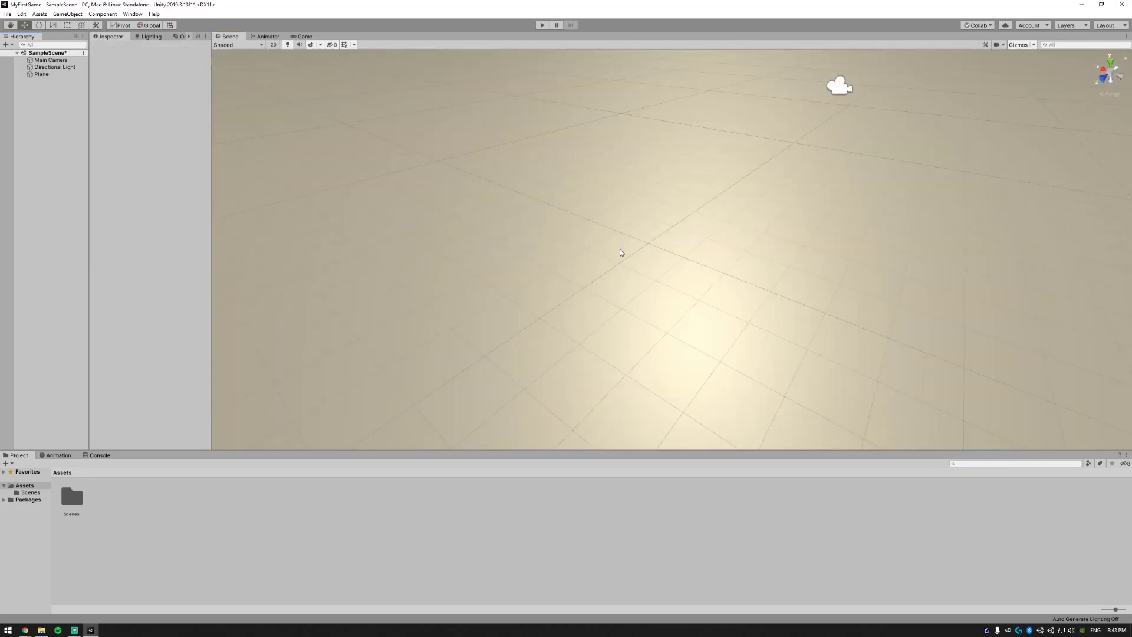
# Add a Cube via GameObject > 3D Object > Cube and drag it along Y.
pyautogui.click(68, 14)
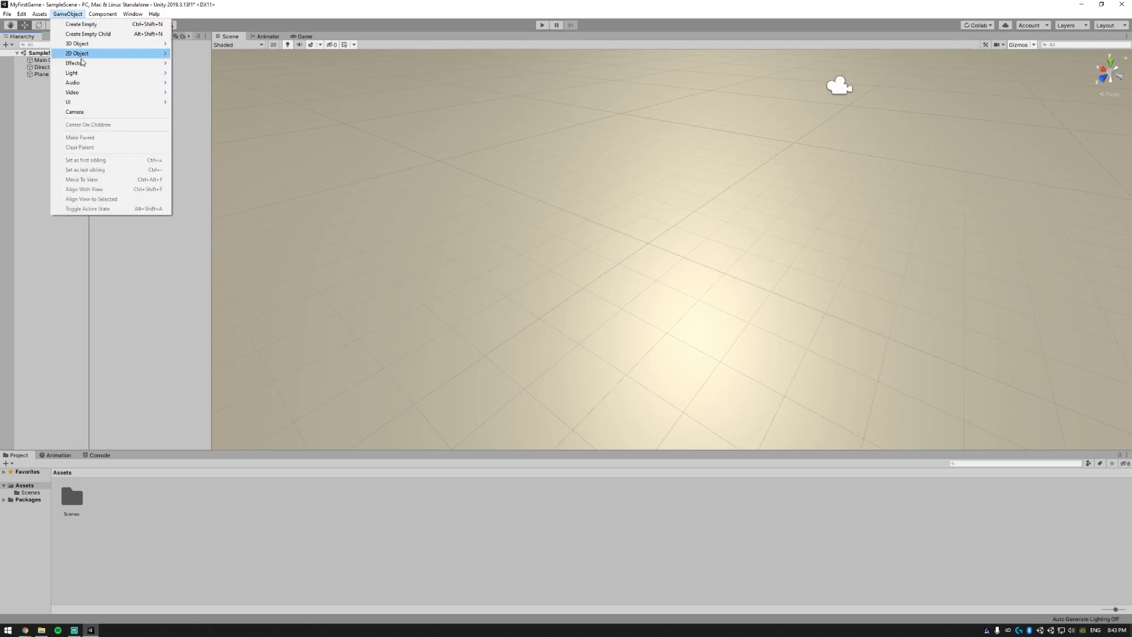
pyautogui.moveTo(135, 44)
pyautogui.click(205, 49)
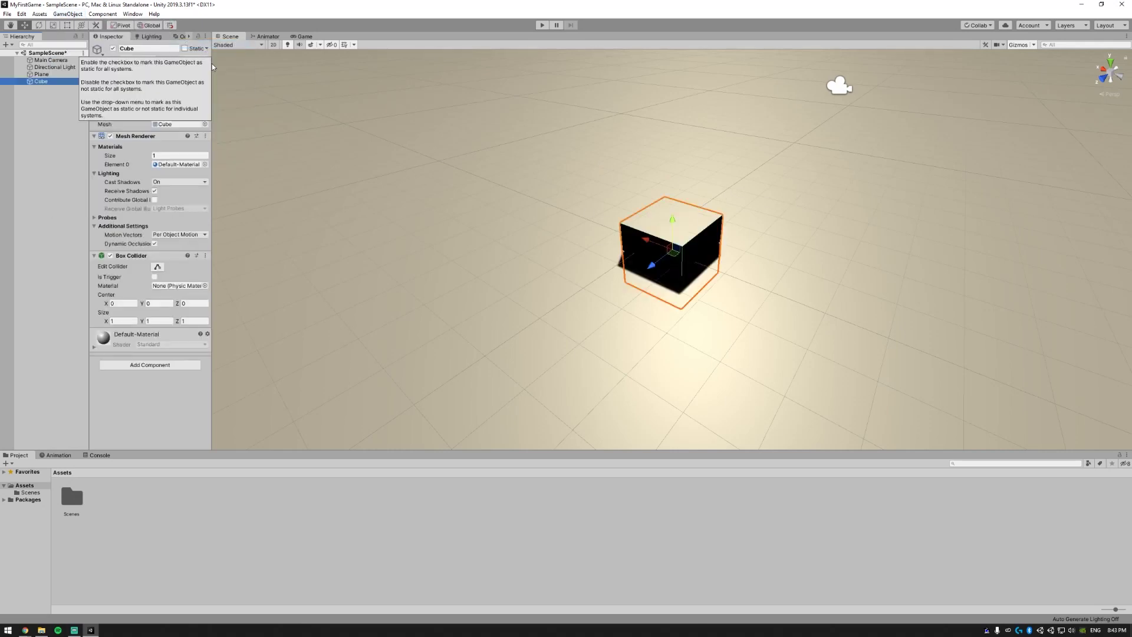
pyautogui.keyDown('alt'); pyautogui.moveTo(613, 224); pyautogui.dragTo(614, 263); pyautogui.keyUp('alt')
pyautogui.moveTo(599, 222)
pyautogui.mouseDown()
pyautogui.moveTo(597, 201)
pyautogui.moveTo(594, 240)
pyautogui.moveTo(603, 219)
pyautogui.mouseUp()
# Try the rotate, scale and move gizmos on the cube using E, R and W.
pyautogui.press('e')
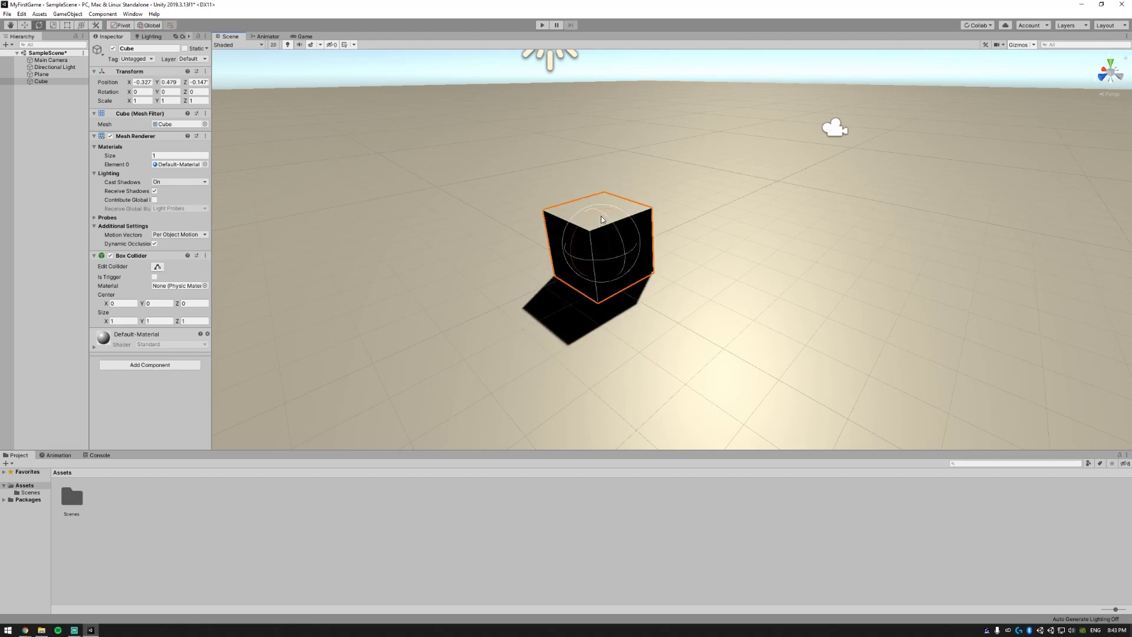
pyautogui.moveTo(604, 257); pyautogui.dragTo(634, 244)
pyautogui.press('r')
pyautogui.press('w')
pyautogui.press('e')
pyautogui.press('r')
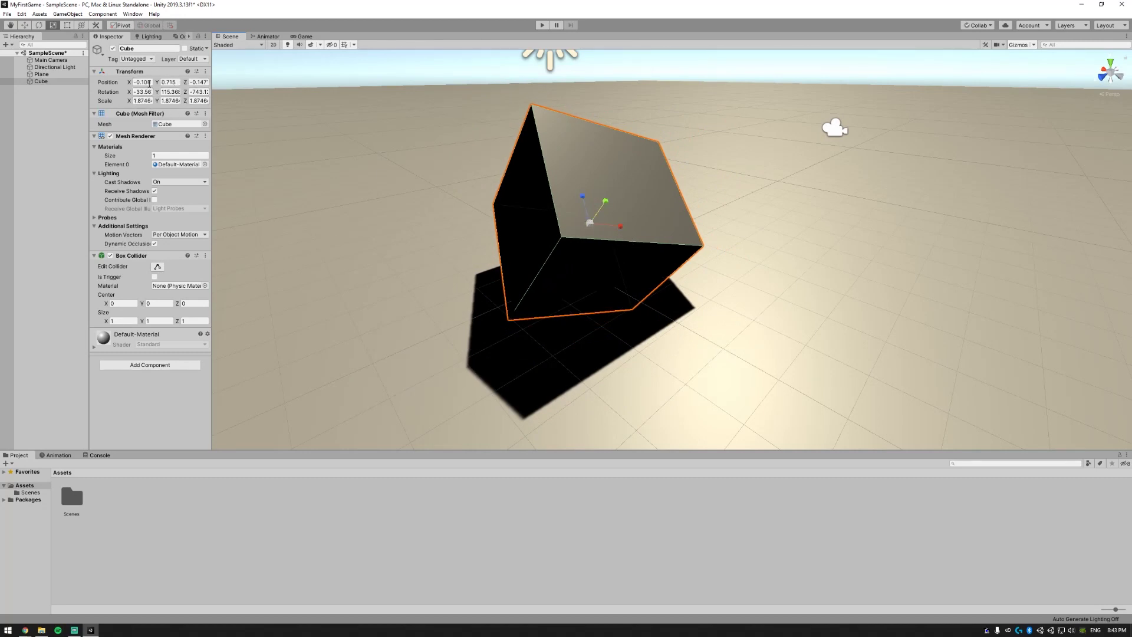
# Reset the cube's position and rotation to 0, then raise it onto the plane at Y 0.452.
pyautogui.click(150, 83)
pyautogui.write('0')
pyautogui.press('Tab')
pyautogui.write('0')
pyautogui.press('Tab')
pyautogui.write('0')
pyautogui.press('Tab')
pyautogui.write('0')
pyautogui.press('Tab')
pyautogui.write('0')
pyautogui.press('Tab')
pyautogui.write('0w')
pyautogui.moveTo(577, 236); pyautogui.dragTo(579, 217)
pyautogui.keyDown('alt'); pyautogui.moveTo(662, 245); pyautogui.dragTo(682, 274); pyautogui.keyUp('alt')
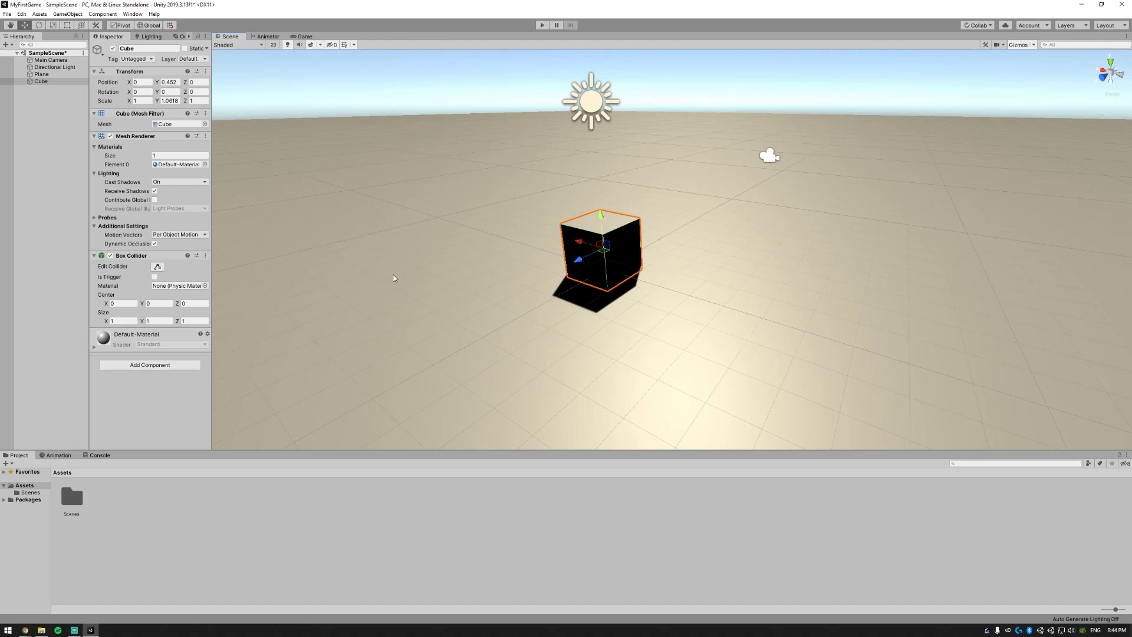
# Browse TurboSquid's free 3D models filtered to the .fbx format.
pyautogui.click(24, 629)
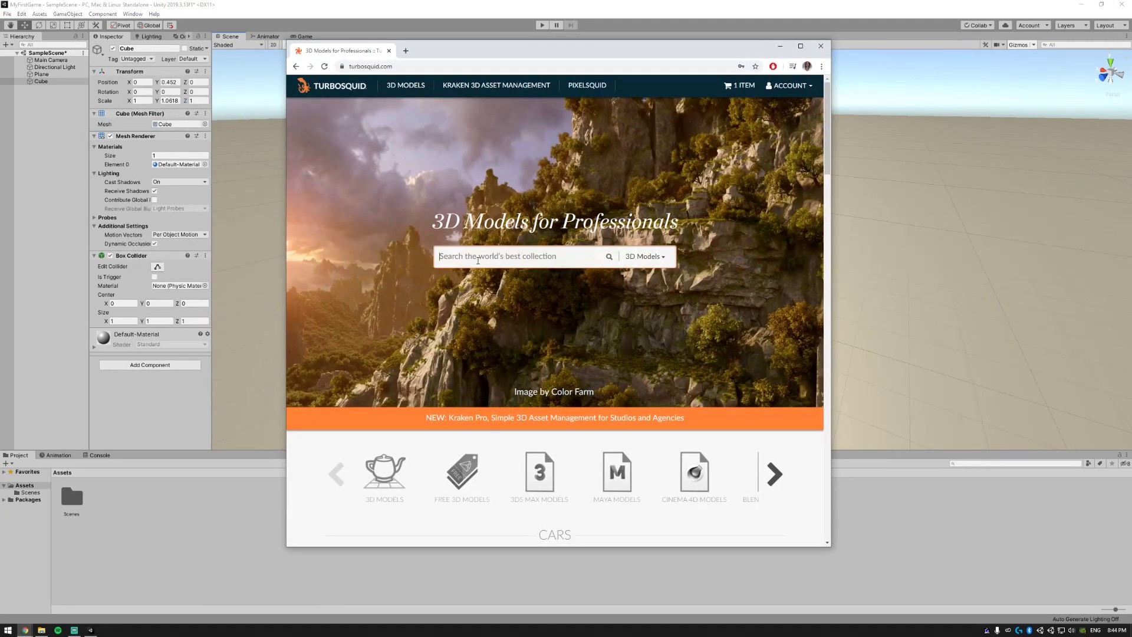
pyautogui.scroll(-2, 482, 297)
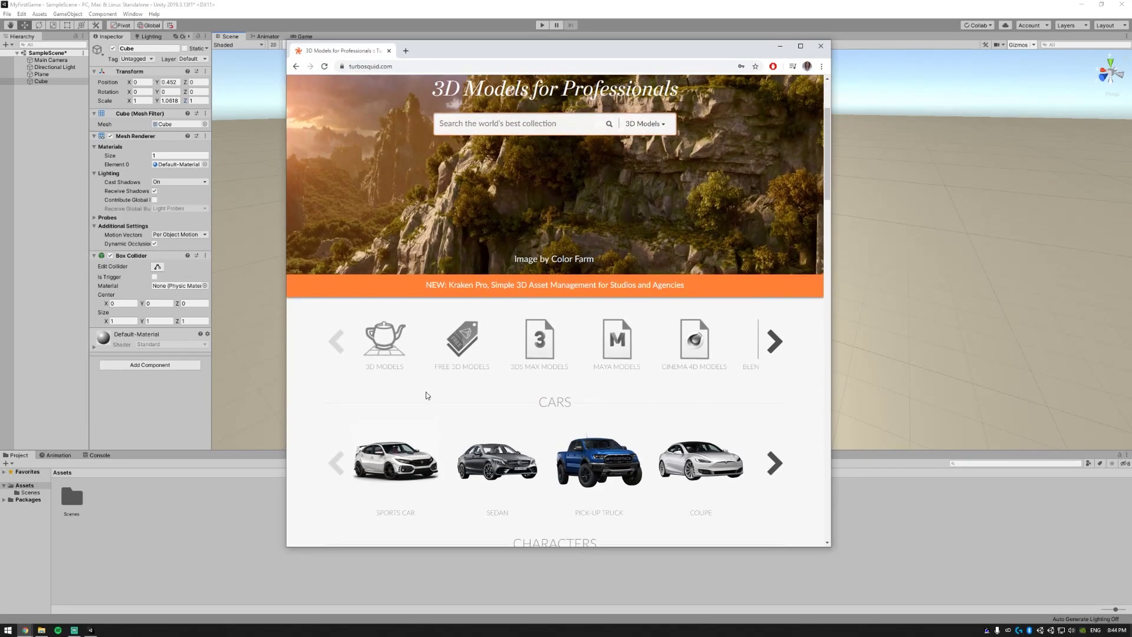
pyautogui.click(471, 368)
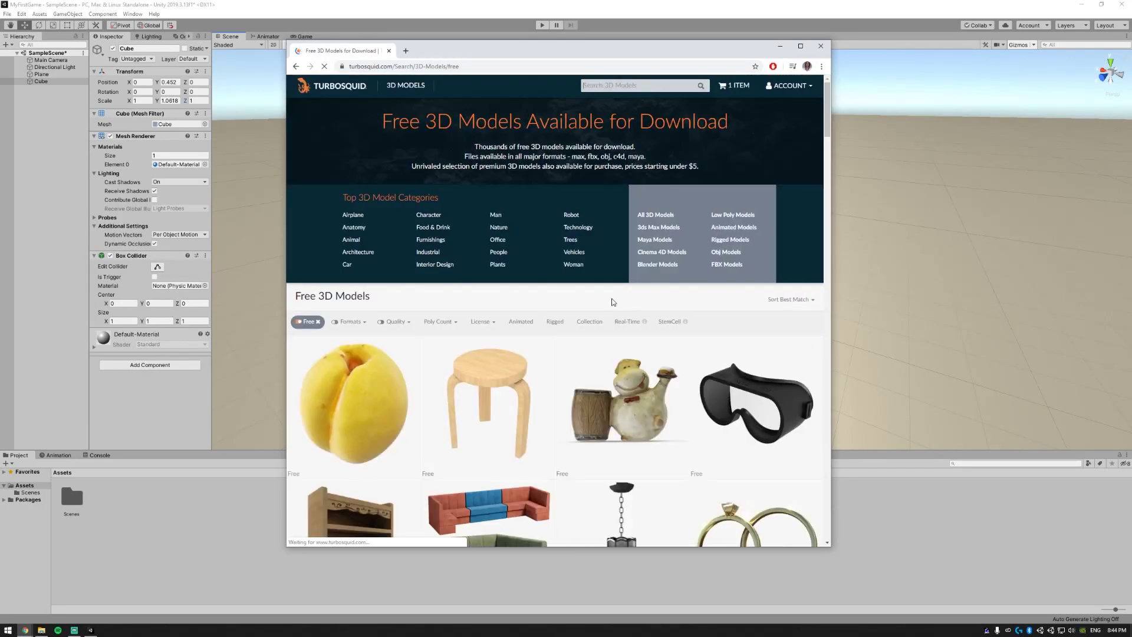
pyautogui.click(364, 323)
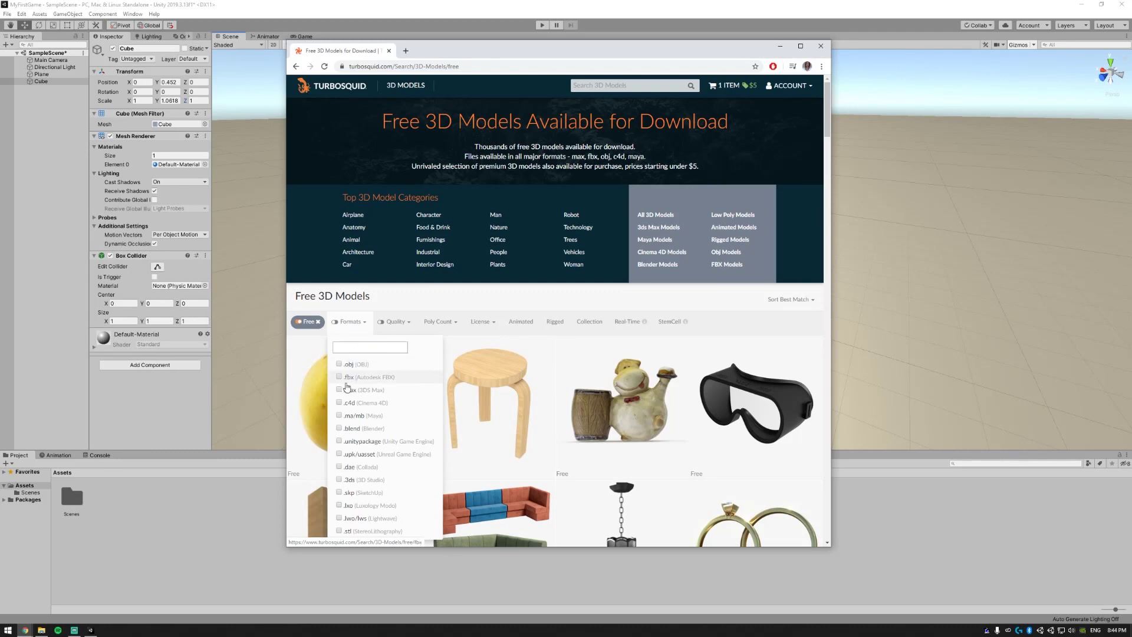
pyautogui.click(339, 377)
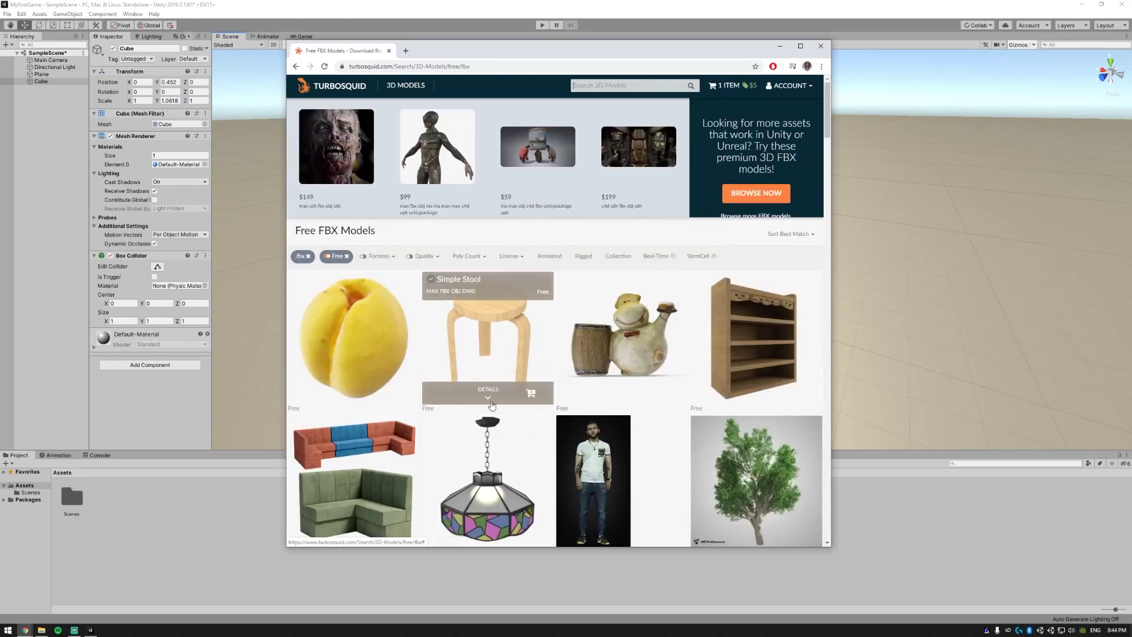
# Open the Old Leather Sofa model and download its Old sofa.FBX file.
pyautogui.scroll(-3, 625, 283)
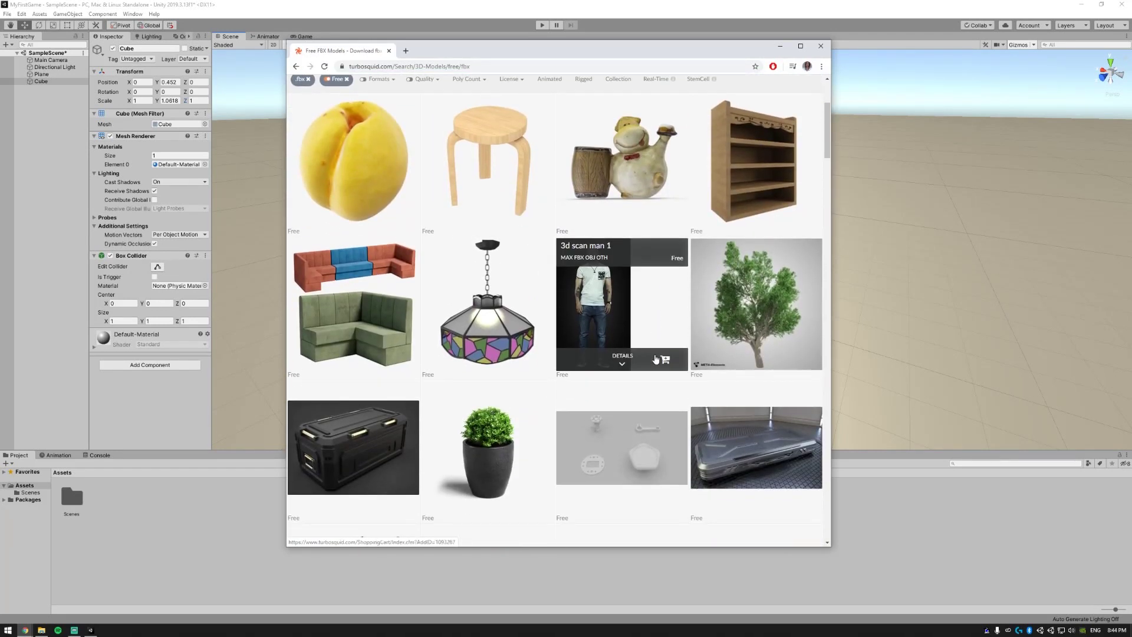
pyautogui.scroll(-10, 655, 359)
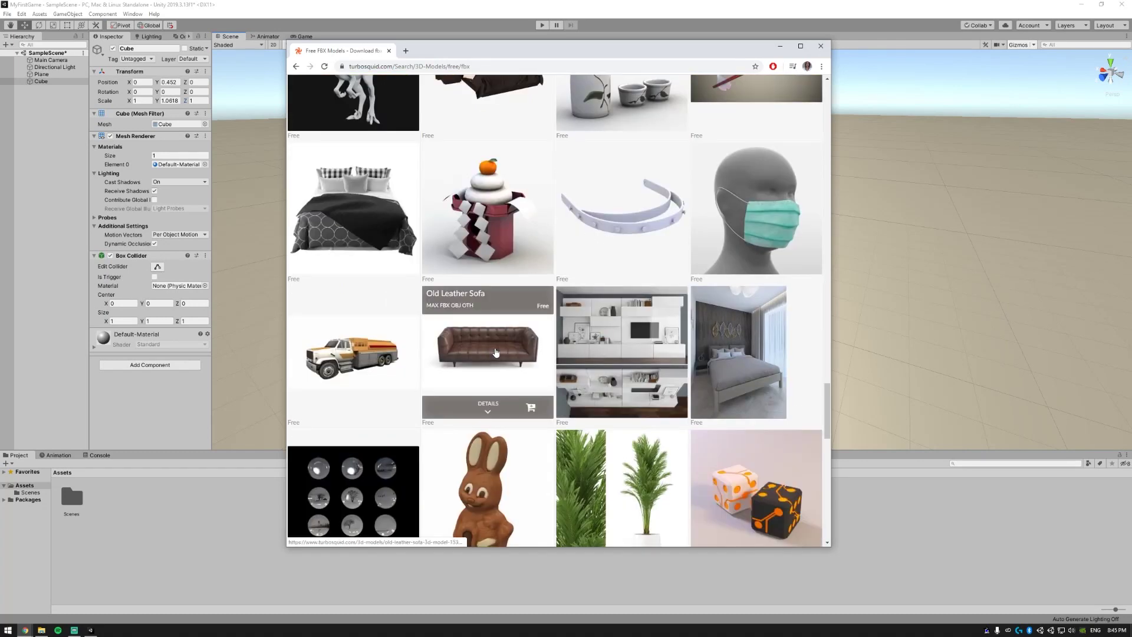
pyautogui.click(465, 350)
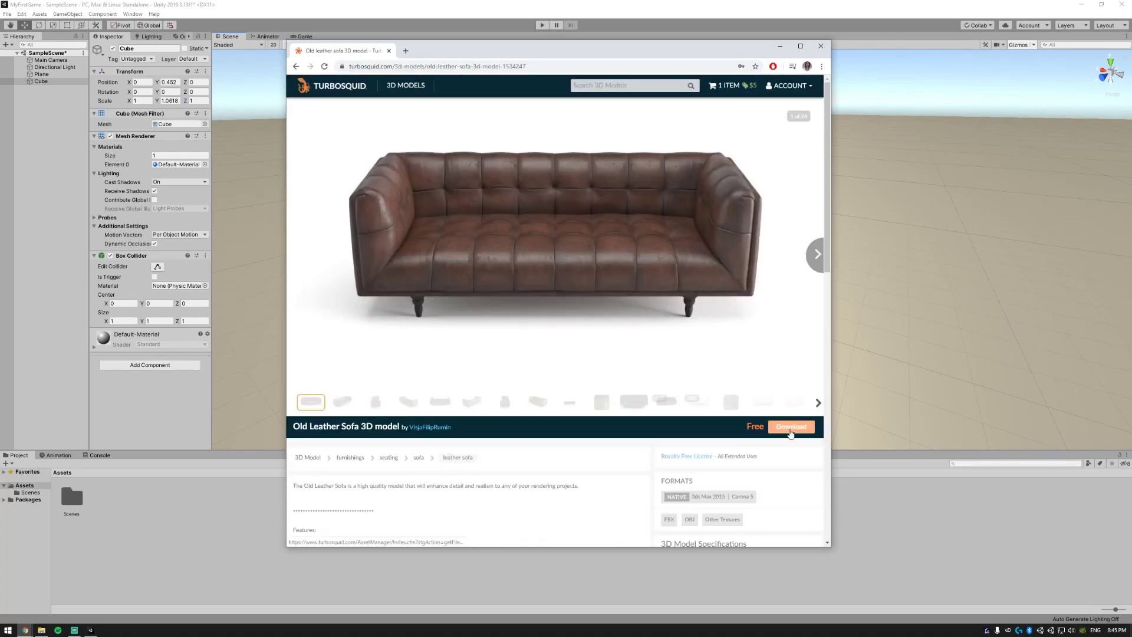
pyautogui.click(791, 429)
pyautogui.click(518, 271)
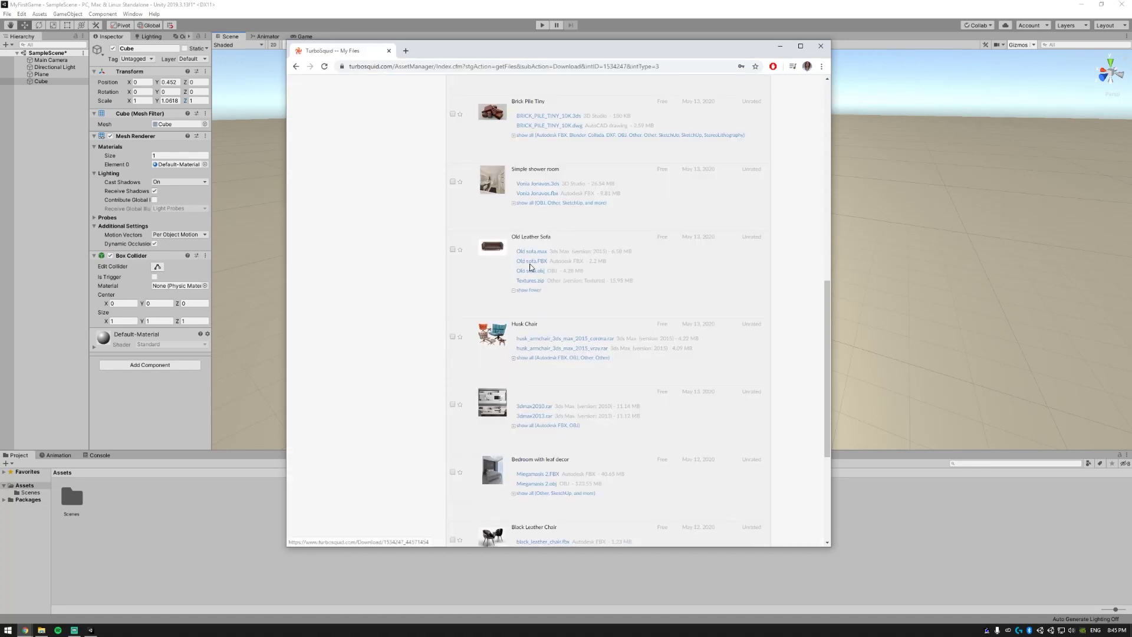
pyautogui.click(538, 263)
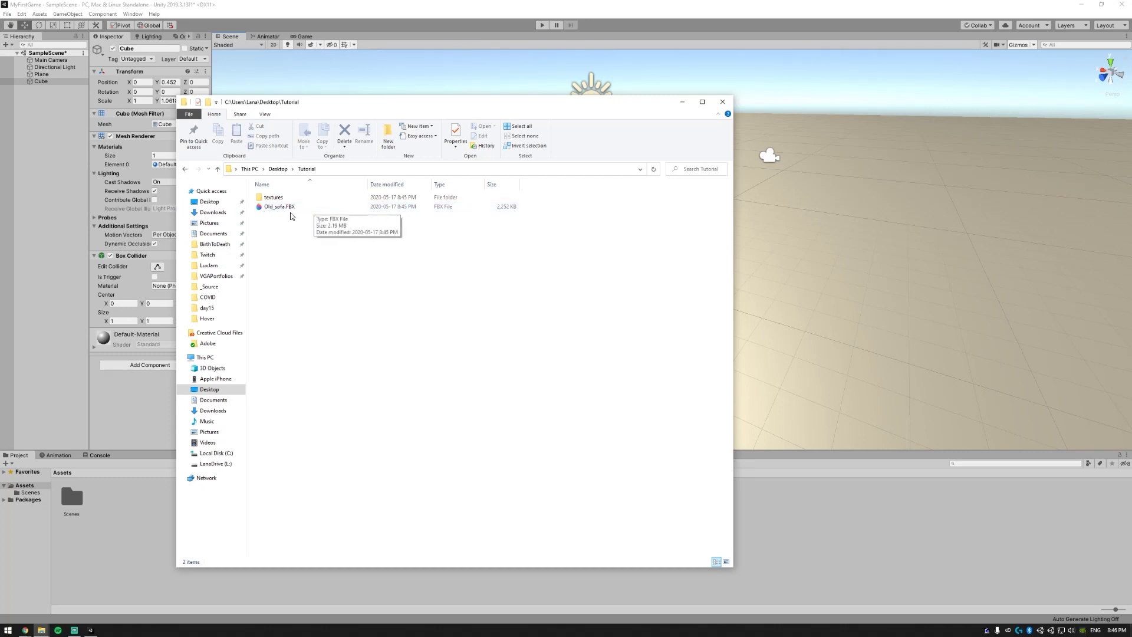
# Drag Old_sofa.FBX and the textures folder from the Tutorial folder into Unity's Assets.
pyautogui.moveTo(290, 206); pyautogui.dragTo(121, 497)
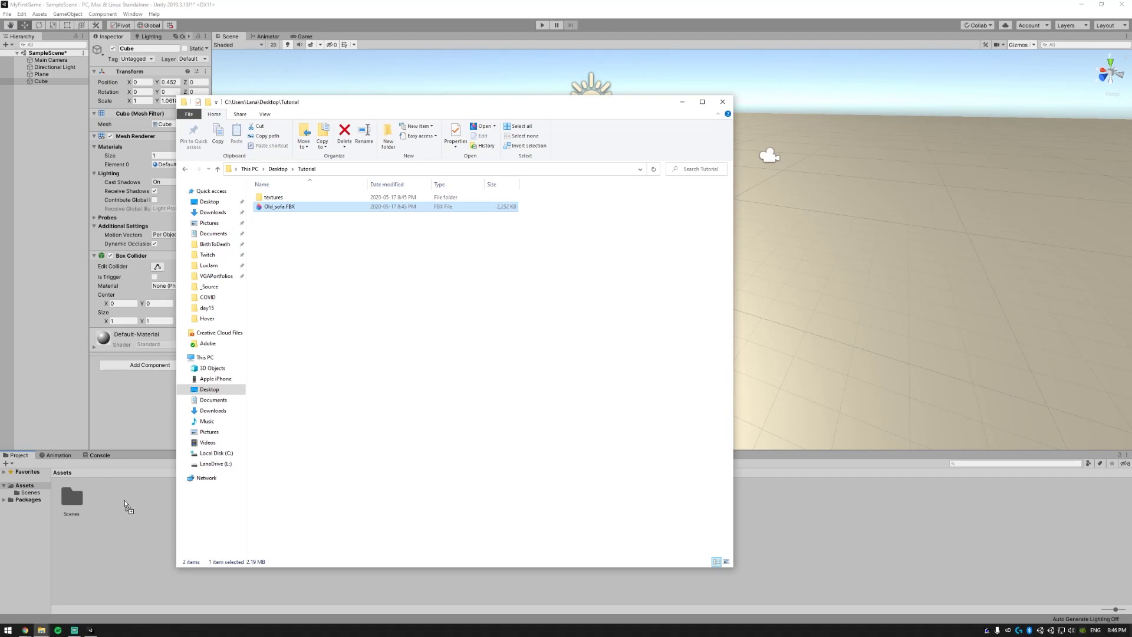
pyautogui.click(121, 497)
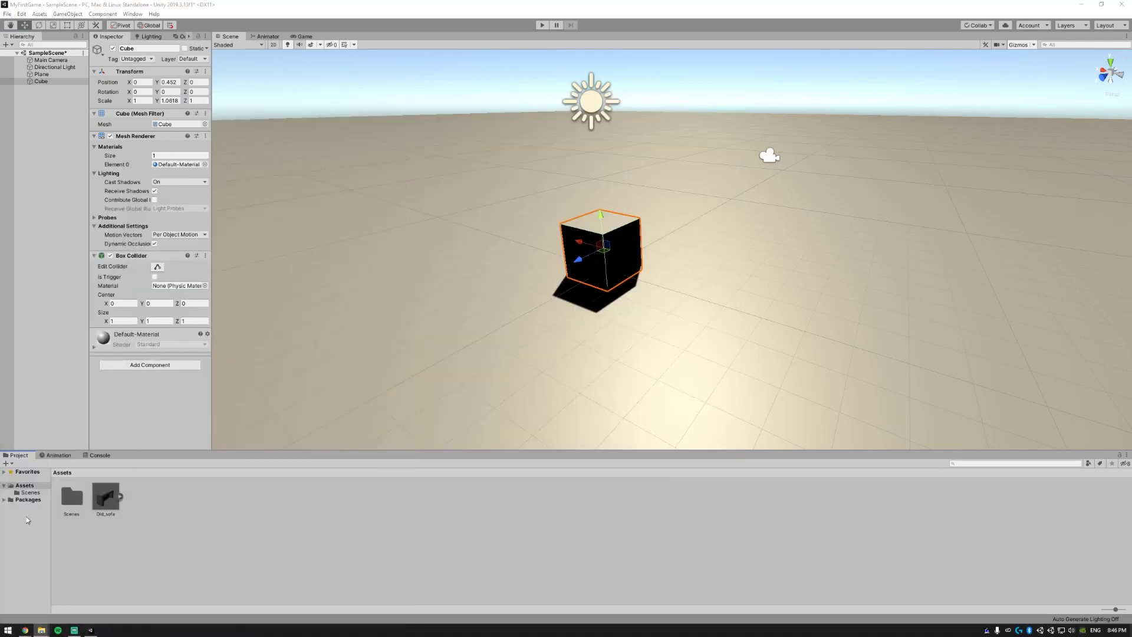
pyautogui.click(41, 630)
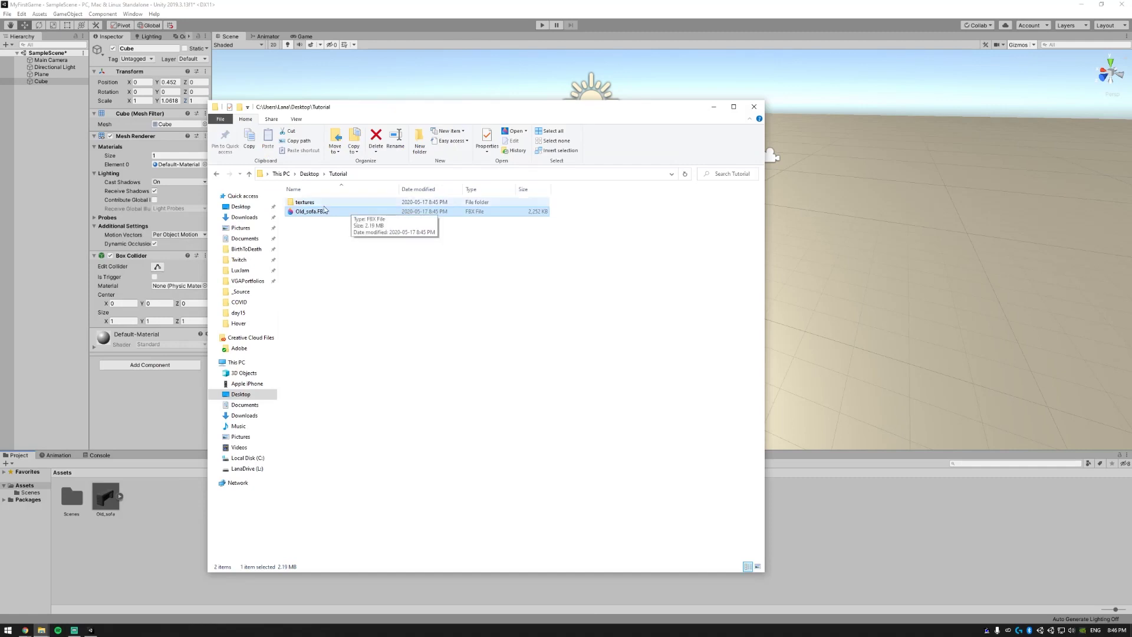
pyautogui.moveTo(305, 204); pyautogui.dragTo(754, 315)
# Frame the Directional Light, shift it along X, and rotate it to about 65.3 on X.
pyautogui.scroll(5, 876, 272)
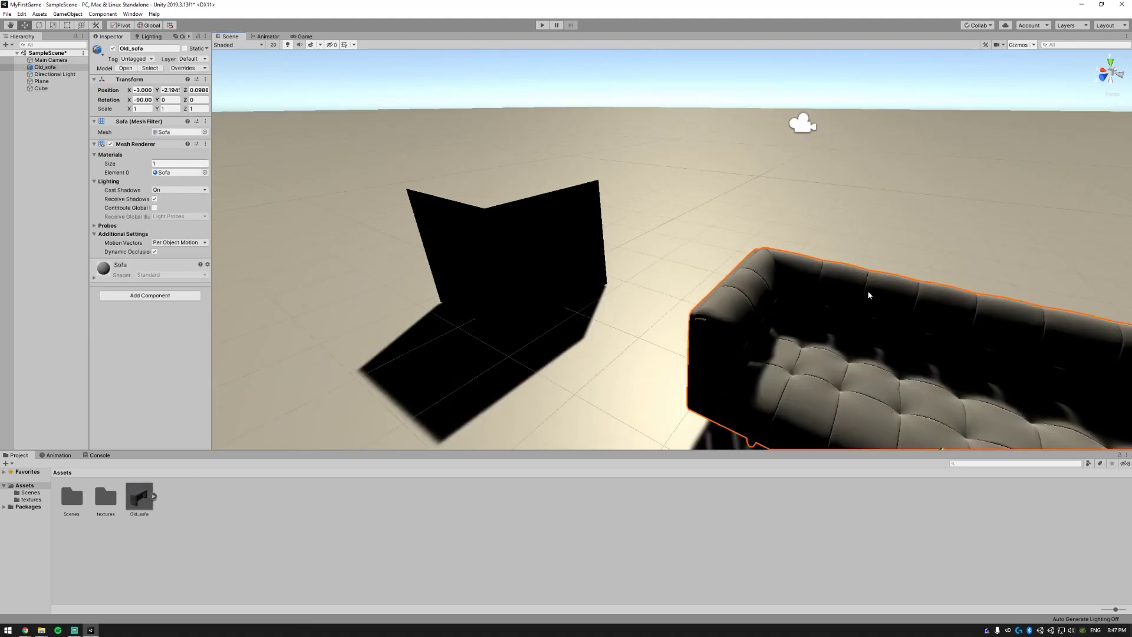
pyautogui.keyDown('alt'); pyautogui.moveTo(878, 308); pyautogui.dragTo(804, 246); pyautogui.keyUp('alt')
pyautogui.keyDown('alt'); pyautogui.moveTo(803, 246); pyautogui.dragTo(387, 185, button='right'); pyautogui.keyUp('alt')
pyautogui.click(51, 74)
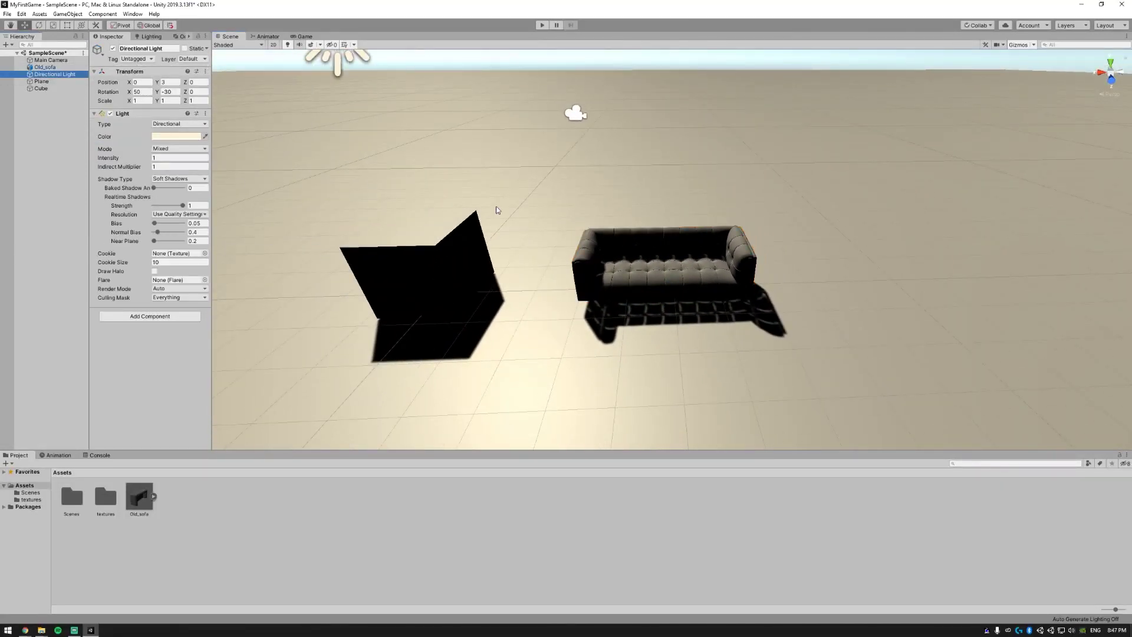
pyautogui.press('f')
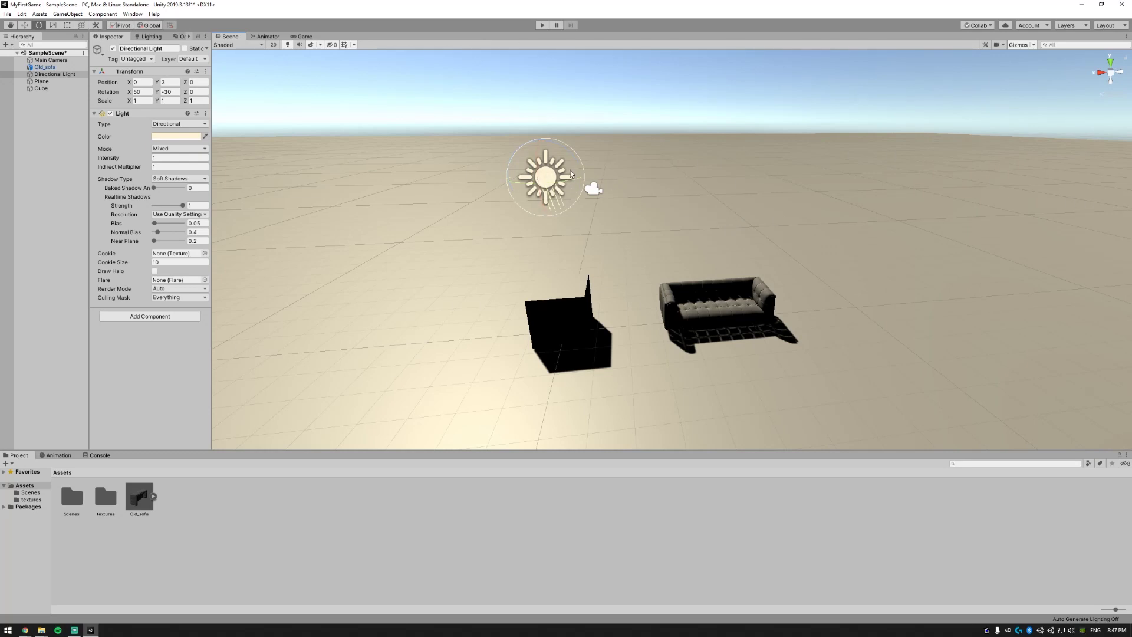
pyautogui.press('w')
pyautogui.moveTo(508, 178); pyautogui.dragTo(513, 245)
pyautogui.press('e')
pyautogui.scroll(4, 824, 378)
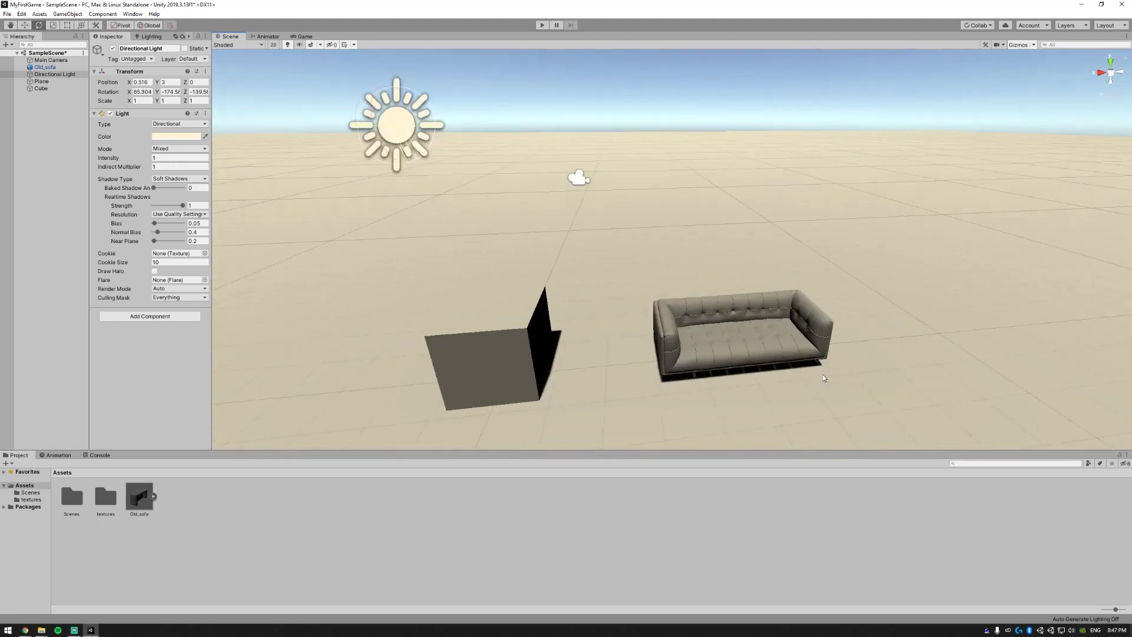
# Create a material named Couch and apply it to the sofa.
pyautogui.keyDown('alt'); pyautogui.moveTo(823, 378); pyautogui.dragTo(722, 248); pyautogui.keyUp('alt')
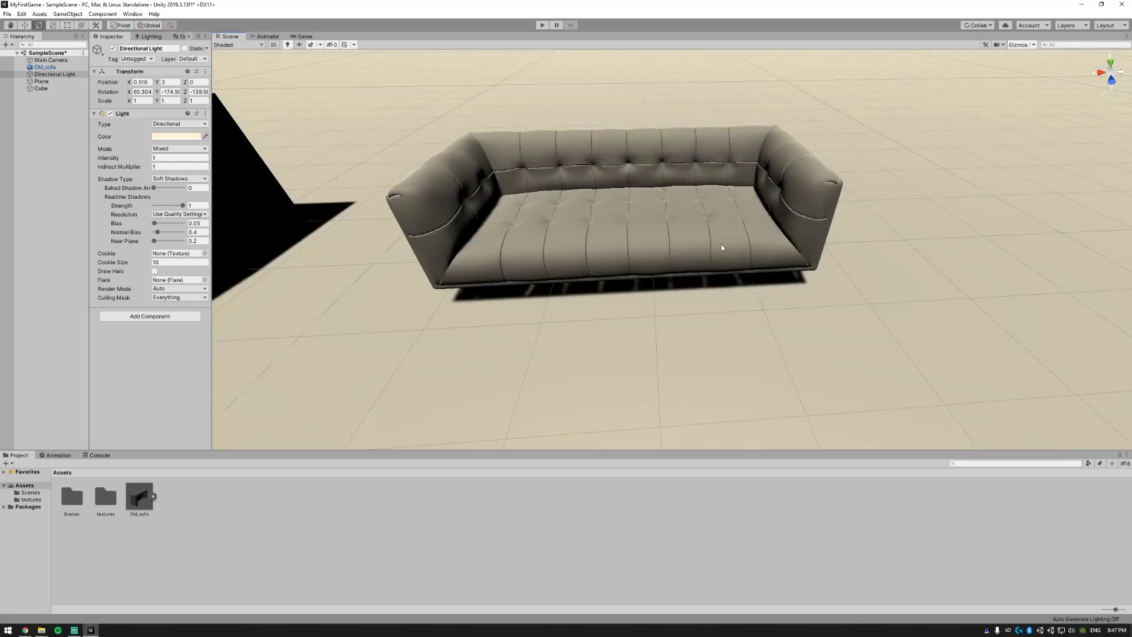
pyautogui.rightClick(192, 492)
pyautogui.moveTo(241, 275)
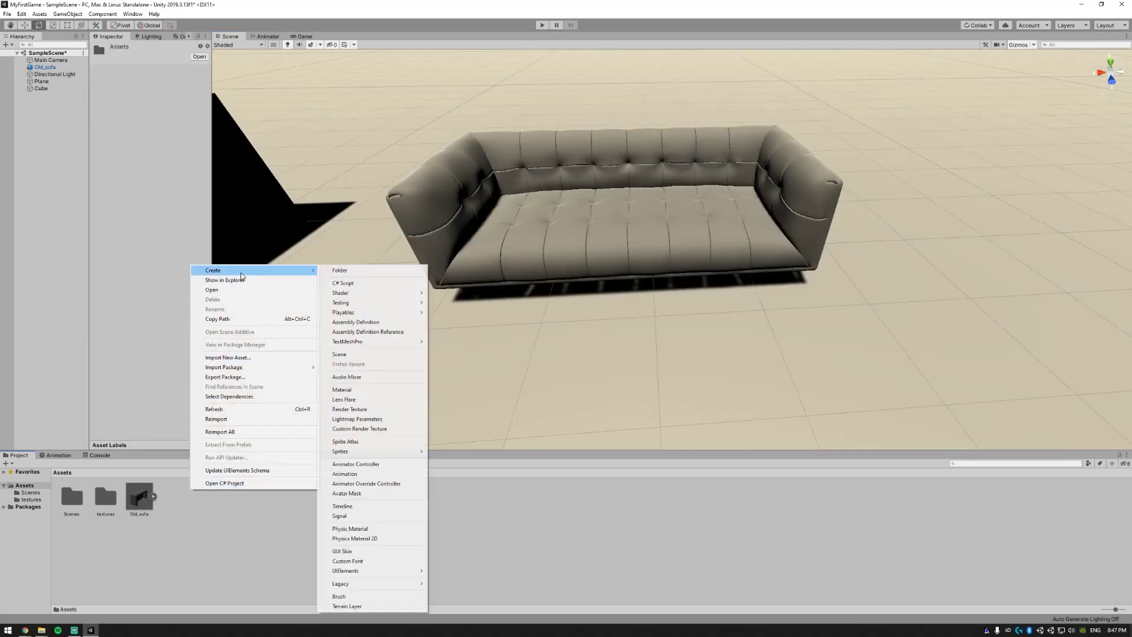
pyautogui.click(394, 390)
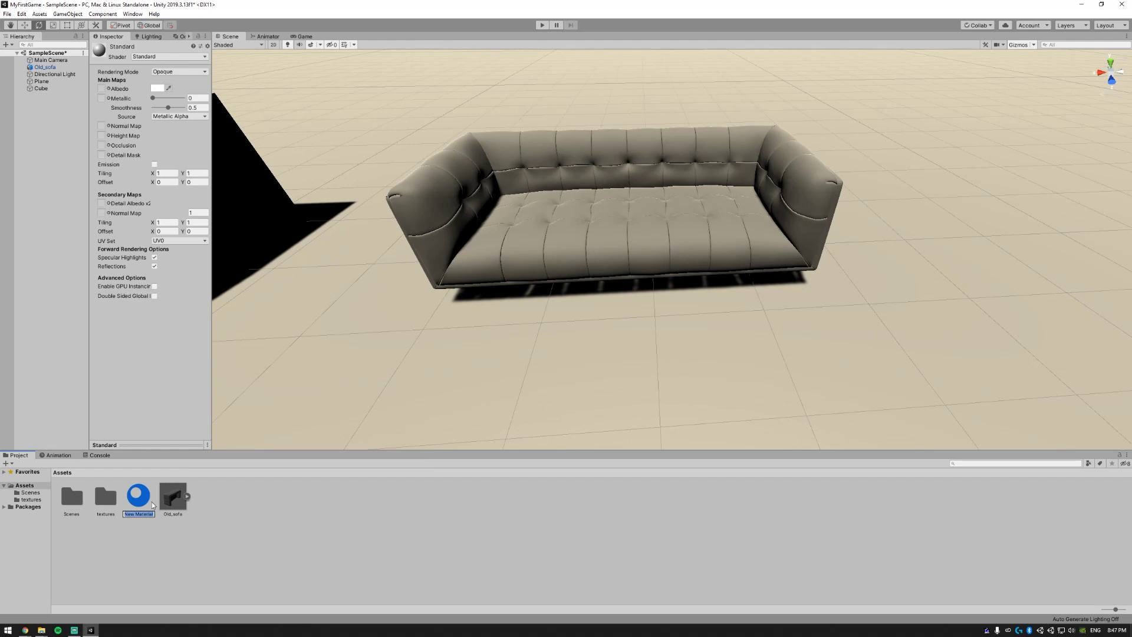
pyautogui.write('Couch')
pyautogui.press('Return')
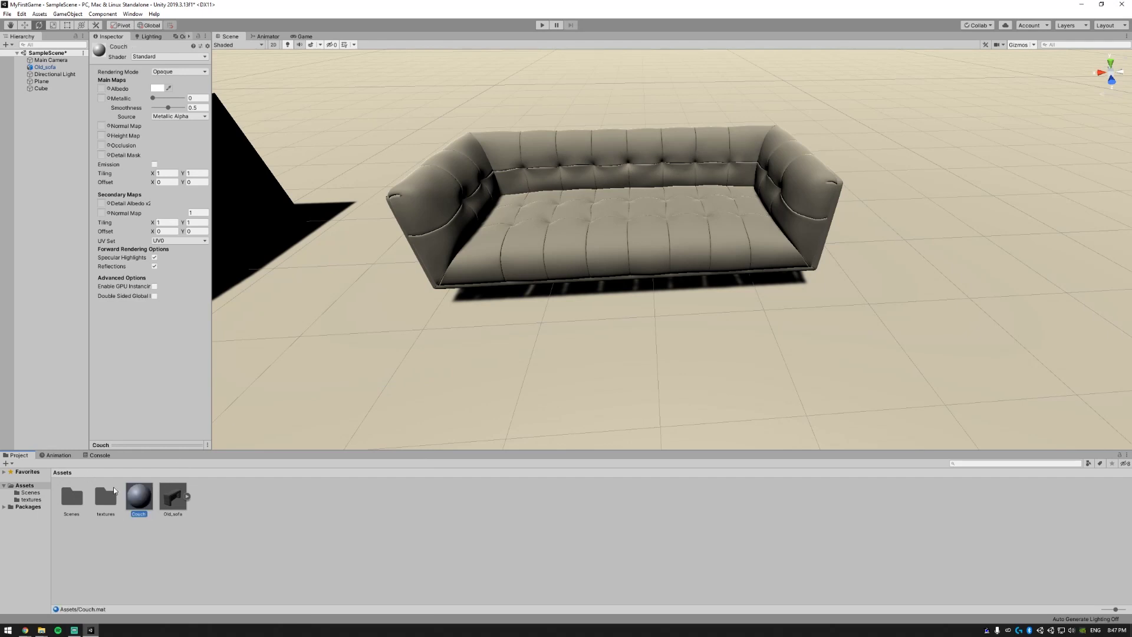
pyautogui.moveTo(234, 443); pyautogui.dragTo(423, 220)
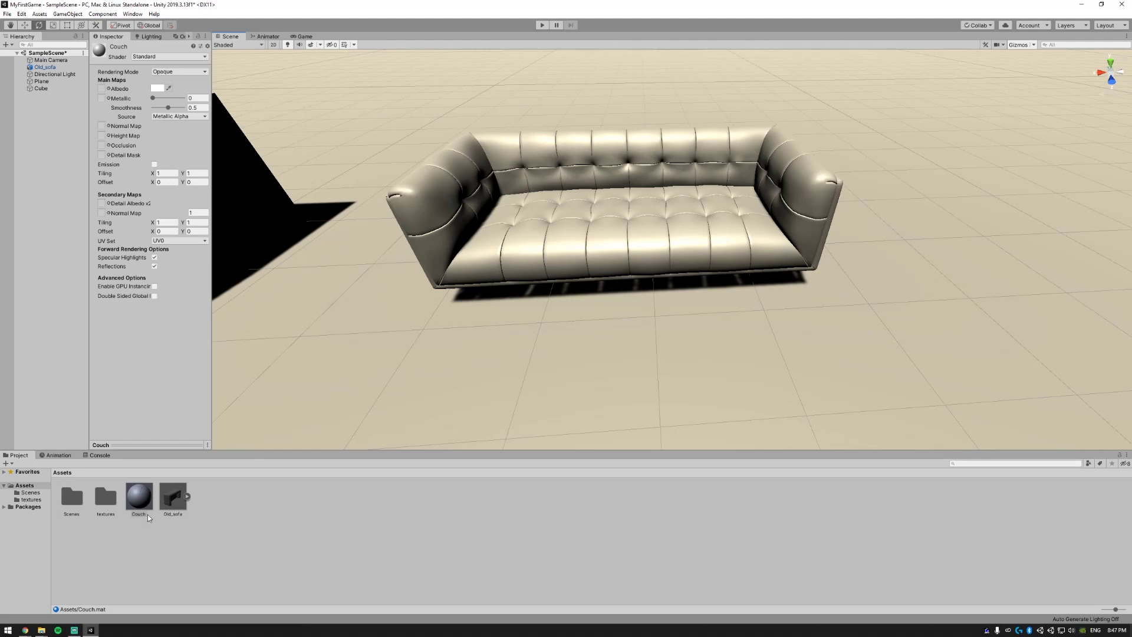
# Move Couch into textures and assign sofa_Diffuse as Albedo and sofa_Height as Height Map.
pyautogui.moveTo(139, 497); pyautogui.dragTo(106, 500)
pyautogui.doubleClick(106, 498)
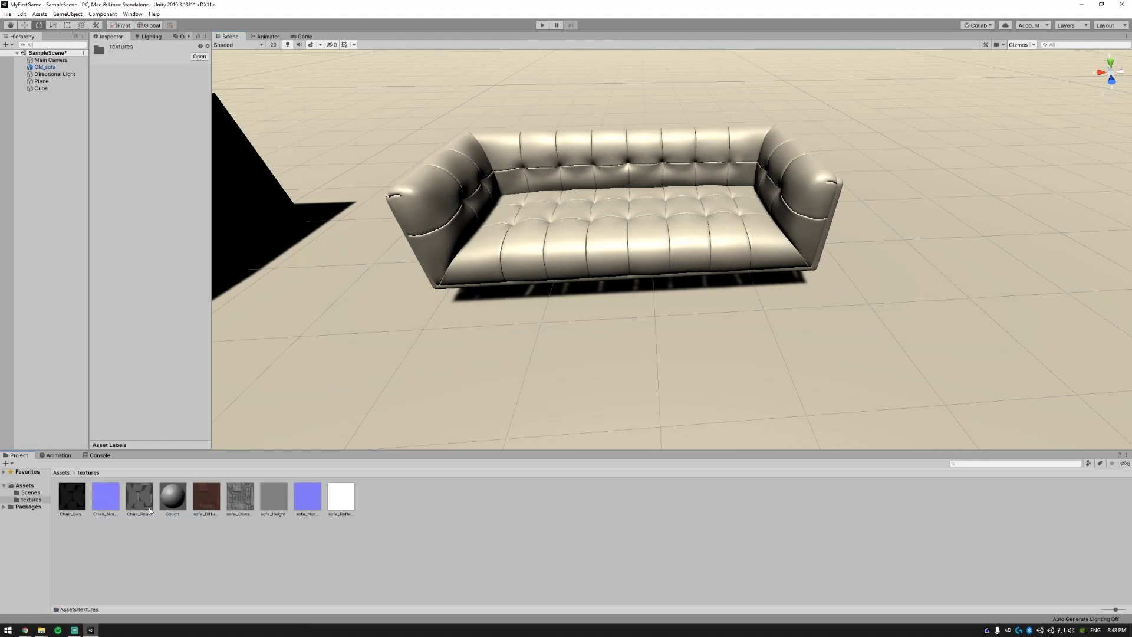
pyautogui.click(179, 500)
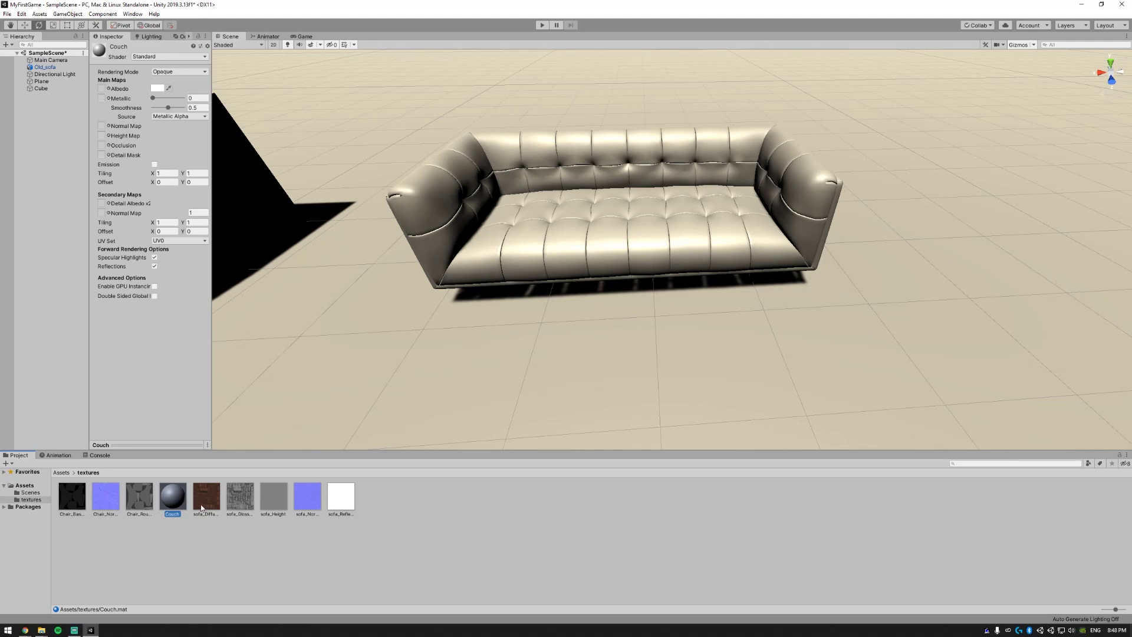
pyautogui.moveTo(203, 507); pyautogui.dragTo(101, 88)
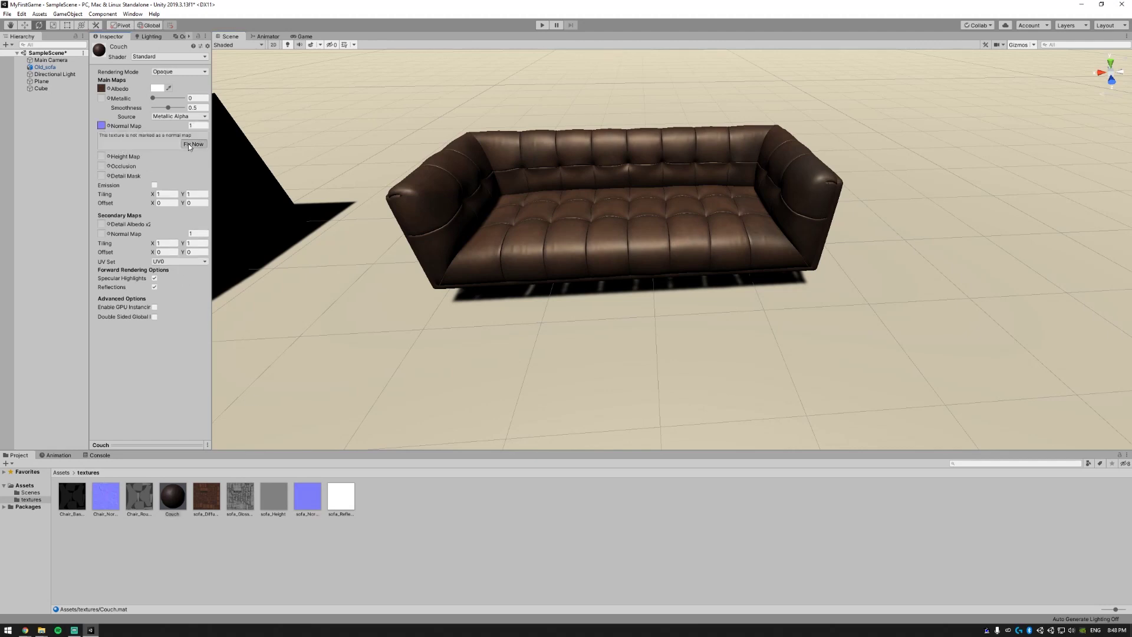
pyautogui.click(341, 508)
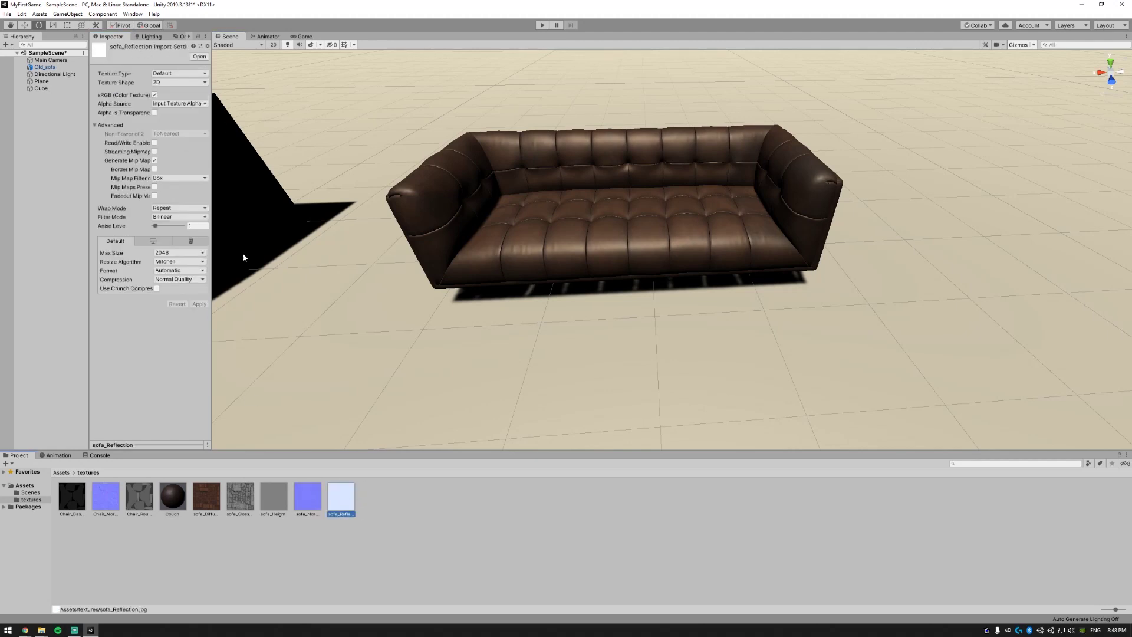
pyautogui.click(273, 498)
pyautogui.click(173, 496)
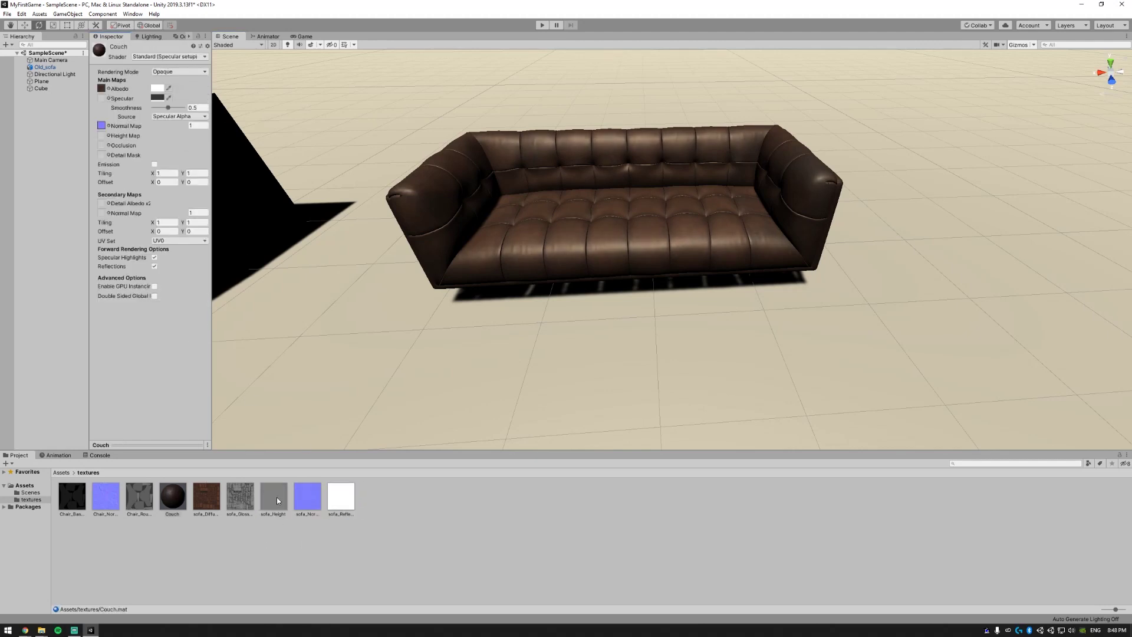
pyautogui.moveTo(273, 498); pyautogui.dragTo(102, 137)
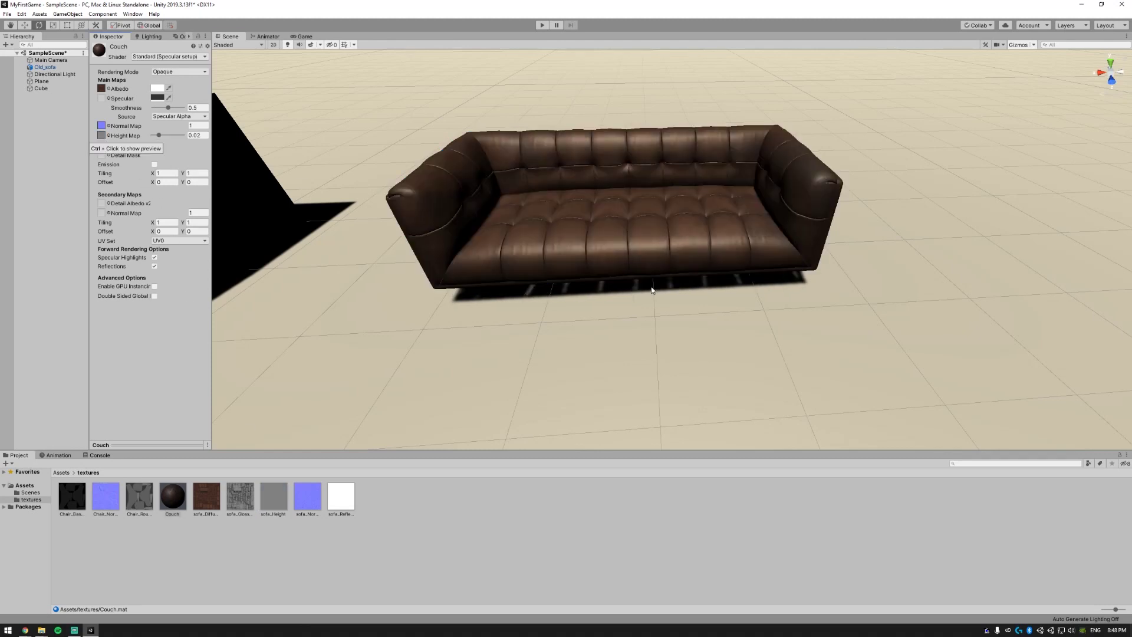
# Orbit around the textured sofa, then select the Cube and the Old_sofa object.
pyautogui.keyDown('alt'); pyautogui.moveTo(589, 295); pyautogui.dragTo(369, 198); pyautogui.keyUp('alt')
pyautogui.scroll(-3, 627, 305)
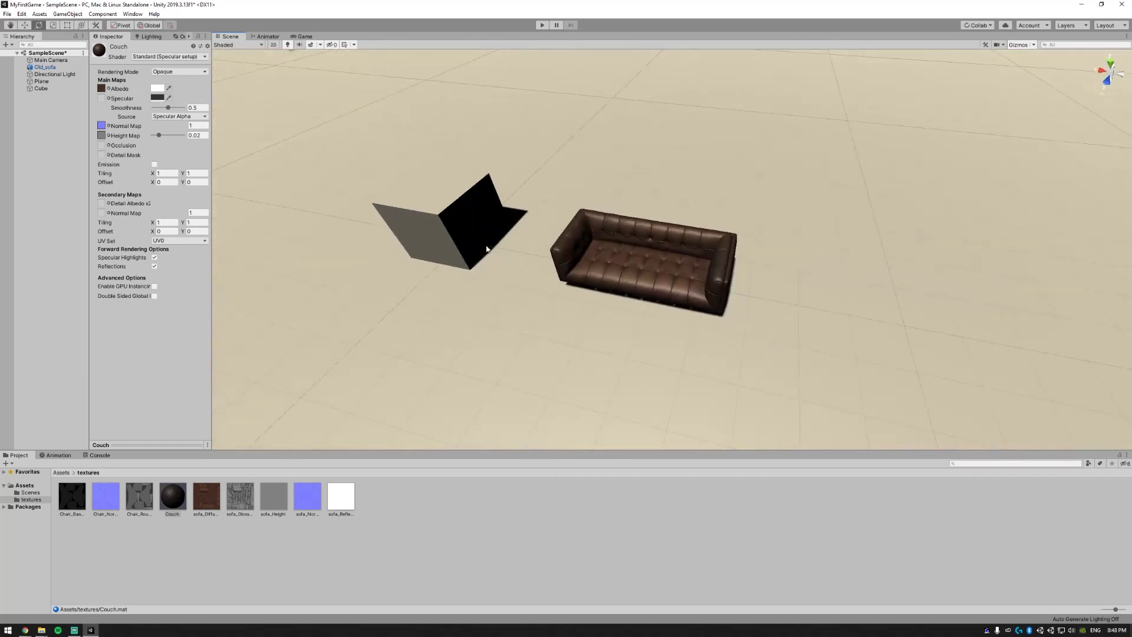
pyautogui.click(444, 239)
pyautogui.press('w')
pyautogui.click(617, 254)
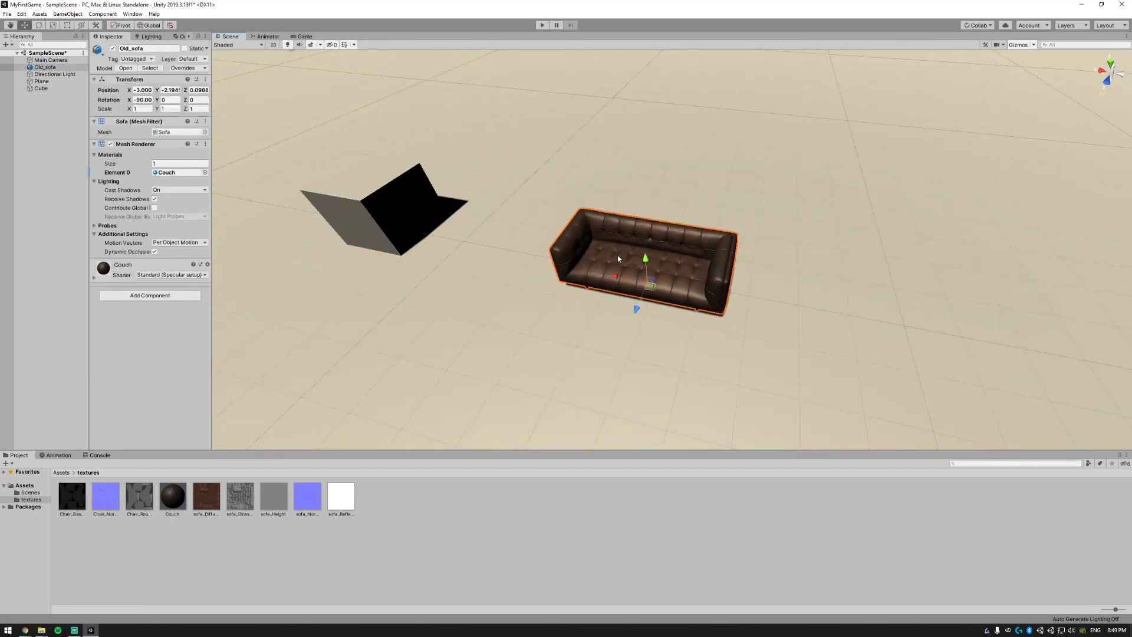
# Rotate Old_sofa with the rotate gizmo, then run and stop the scene in Play mode.
pyautogui.press('e')
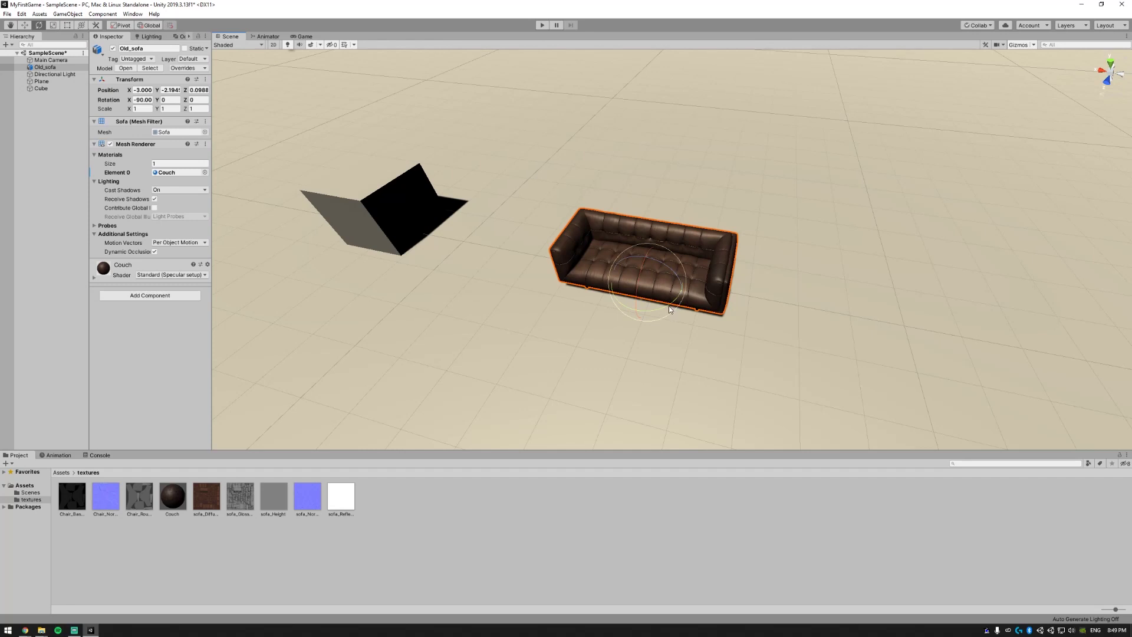
pyautogui.moveTo(670, 309); pyautogui.dragTo(592, 260)
pyautogui.hotkey('ctrl', 'z')
pyautogui.hotkey('ctrl', 'z')
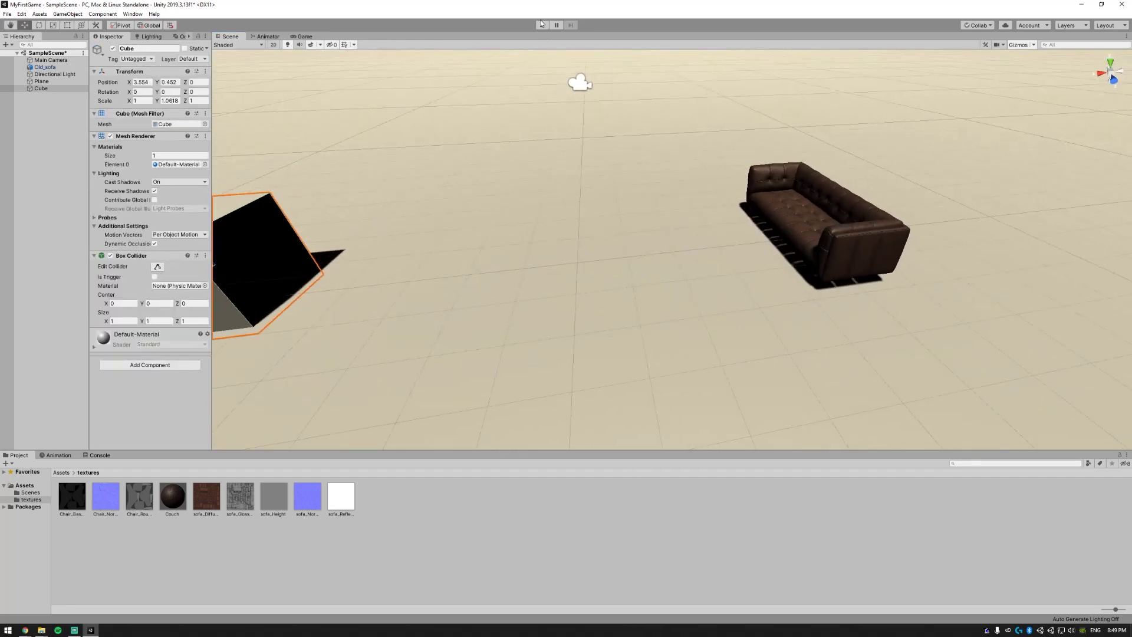
pyautogui.click(542, 24)
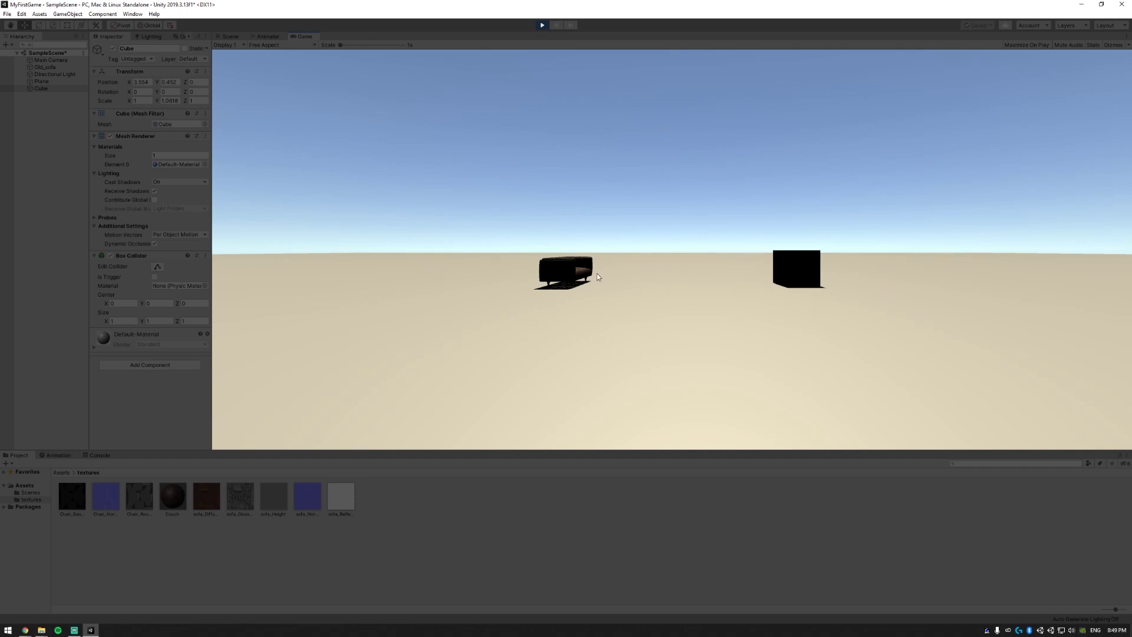
pyautogui.click(542, 24)
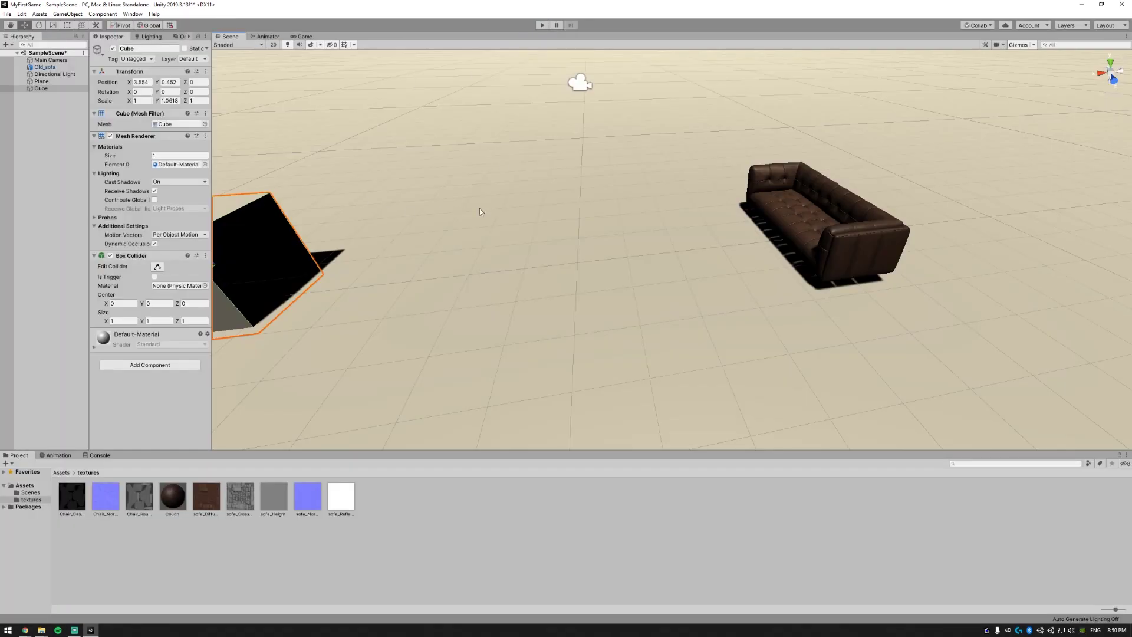
# Open the Asset Store window and search it for 'standard assets'.
pyautogui.click(133, 13)
pyautogui.click(145, 59)
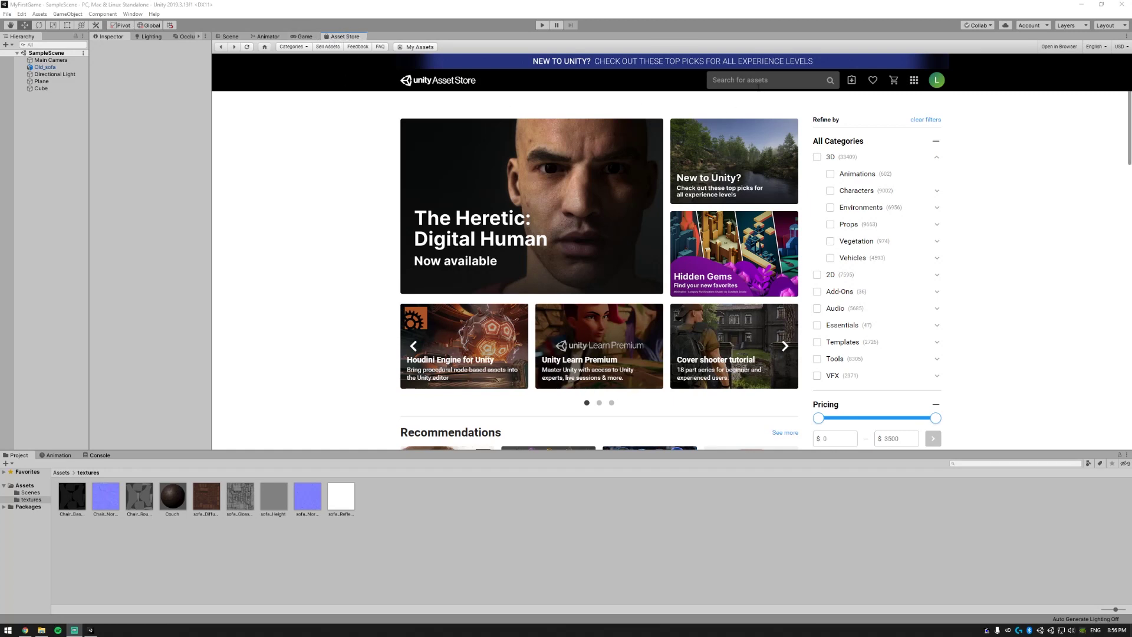
pyautogui.click(754, 80)
pyautogui.write('standar')
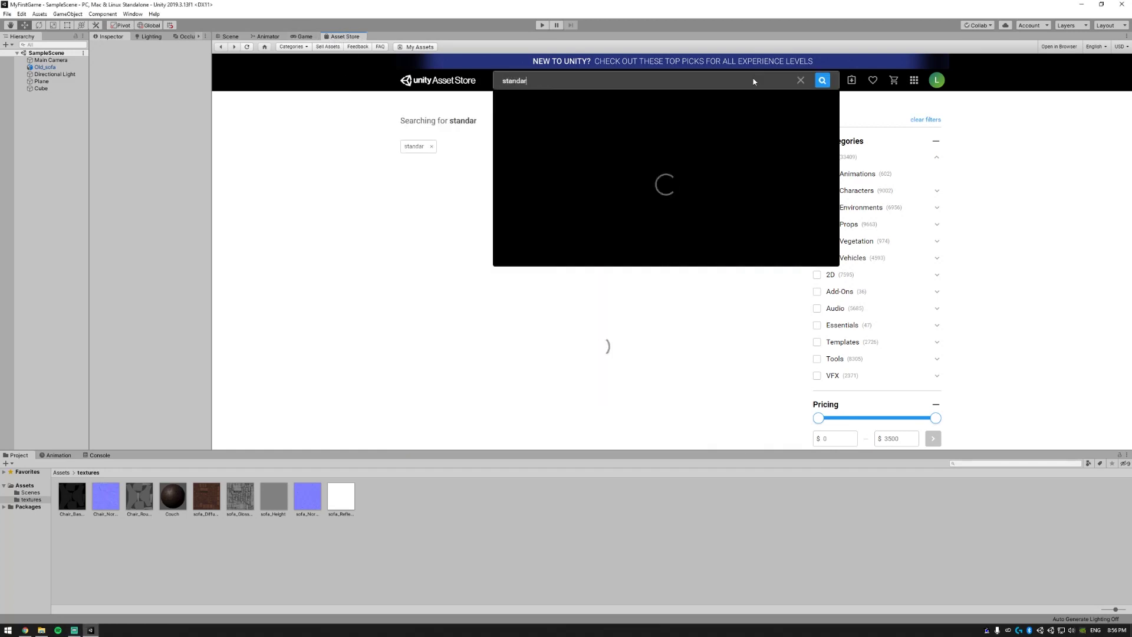
pyautogui.write('d assets')
pyautogui.press('Return')
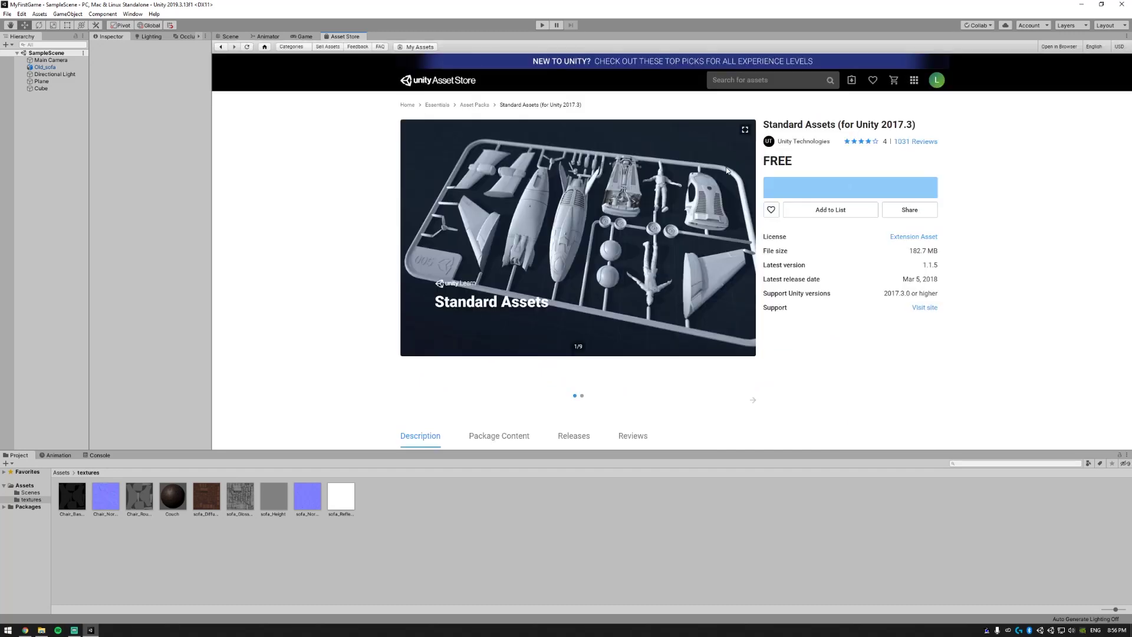
# Import Standard Assets and drag FPSController from Characters > FirstPersonCharacter > Prefabs into the scene.
pyautogui.click(802, 232)
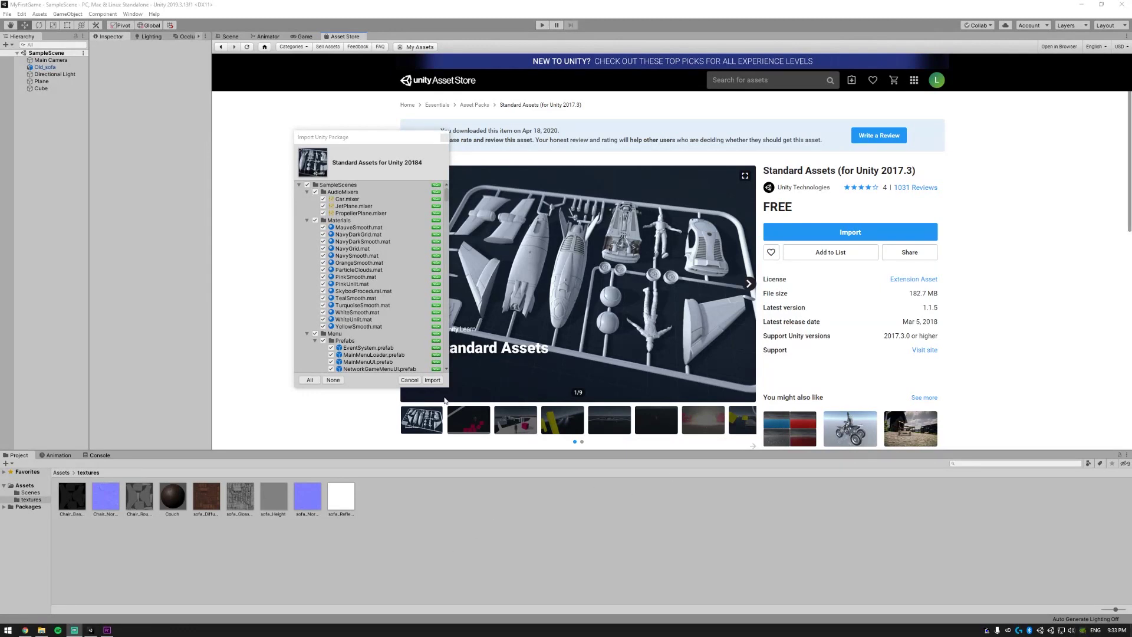
pyautogui.click(433, 380)
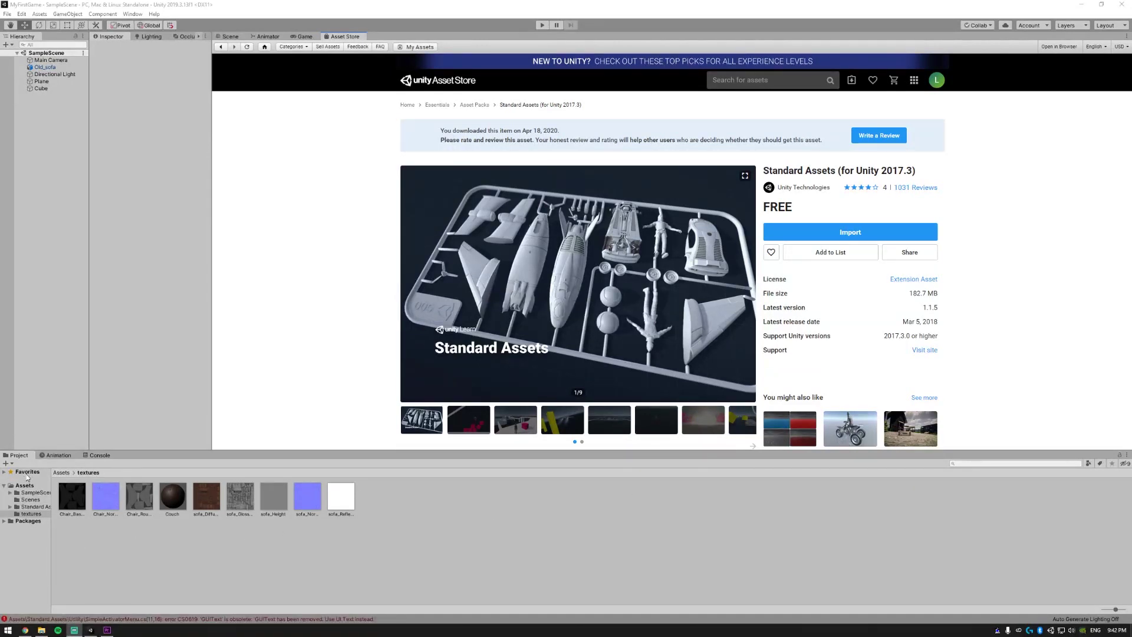
pyautogui.click(23, 507)
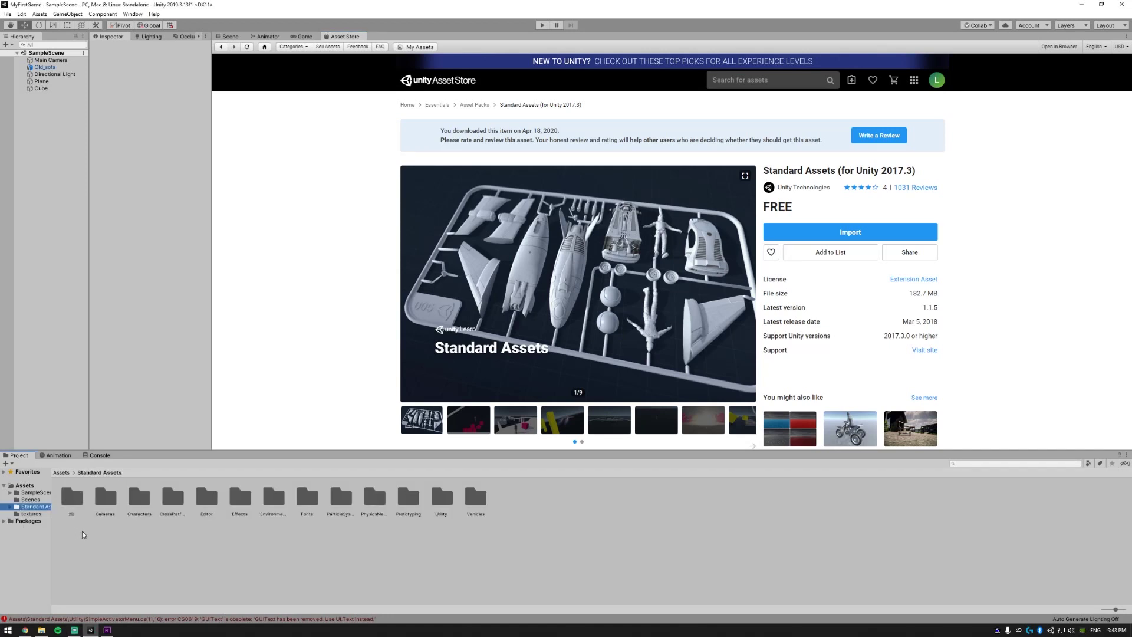
pyautogui.doubleClick(140, 498)
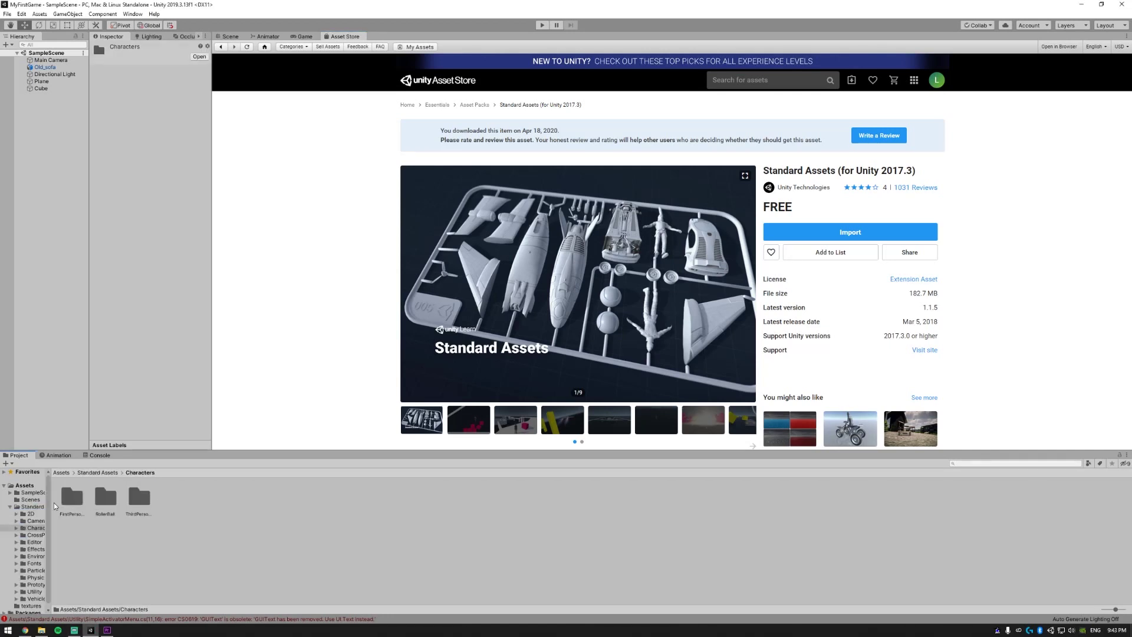
pyautogui.doubleClick(71, 498)
pyautogui.doubleClick(105, 499)
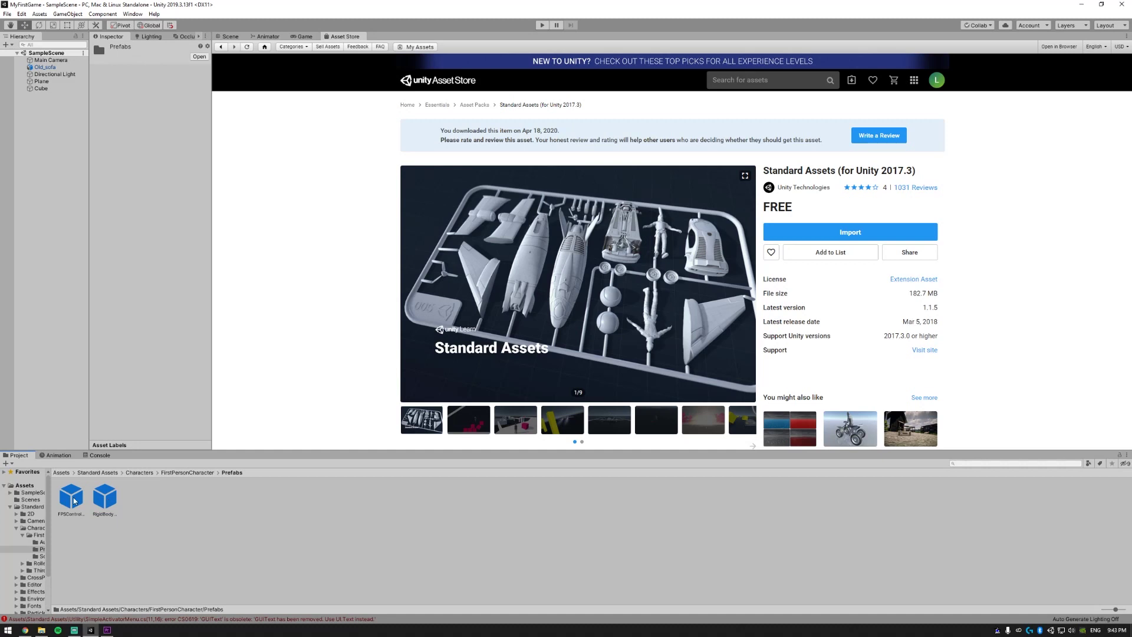
pyautogui.moveTo(73, 500); pyautogui.dragTo(46, 118)
# Finish placing the FPSController and bring the horizon into the Scene view.
pyautogui.click(230, 36)
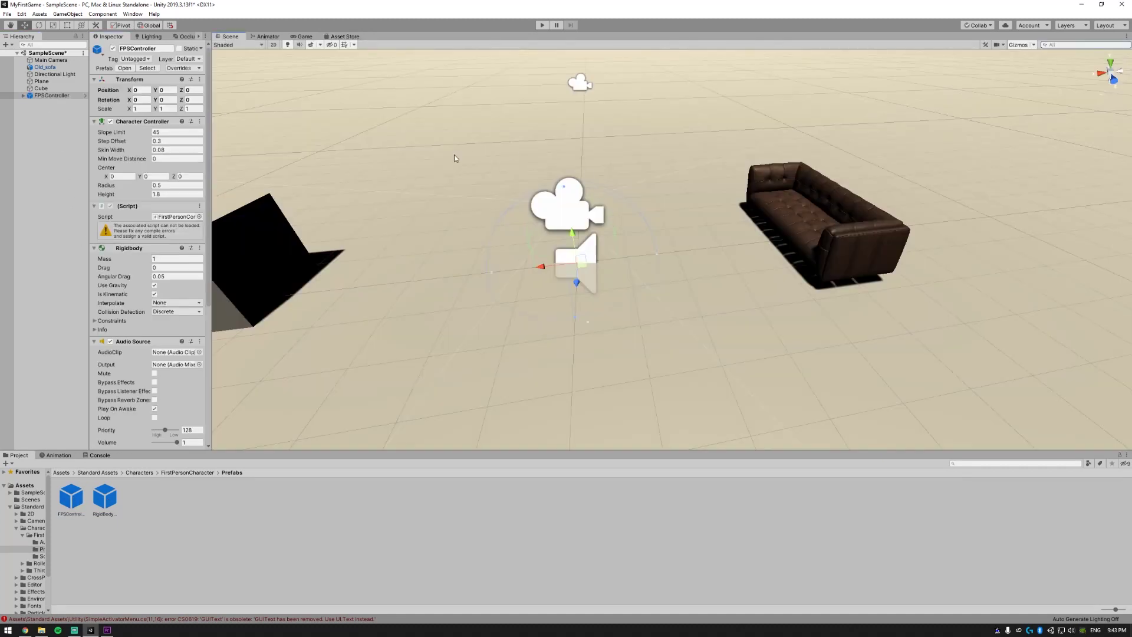
pyautogui.keyDown('alt'); pyautogui.moveTo(580, 259); pyautogui.dragTo(588, 127); pyautogui.keyUp('alt')
pyautogui.scroll(-3, 589, 136)
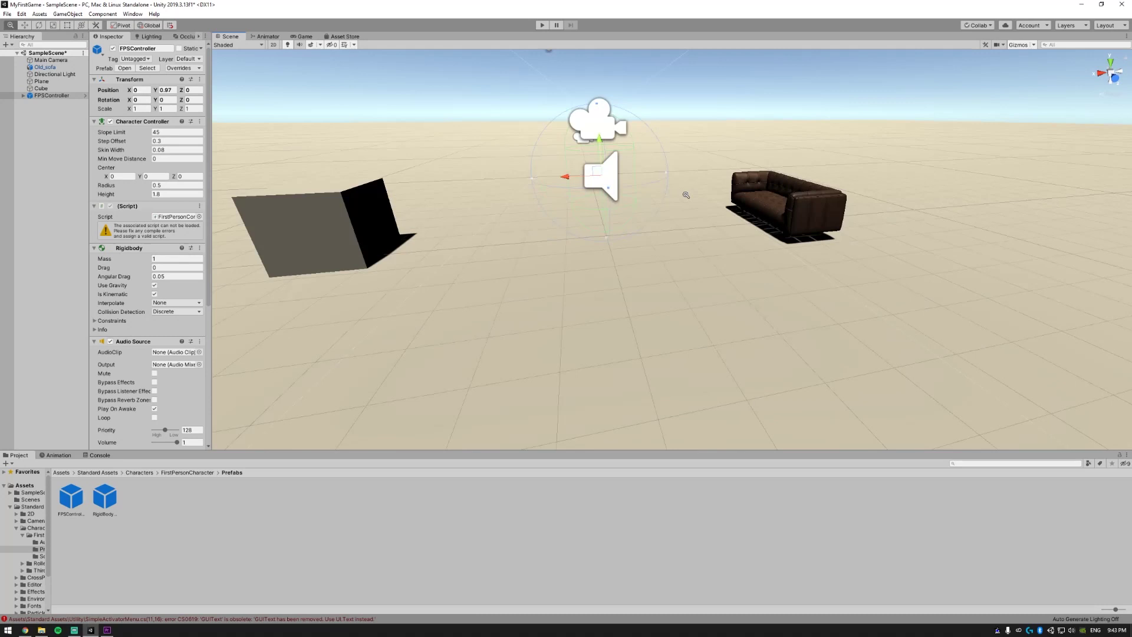
# Compare Main Camera with the FirstPersonCharacter camera, then deactivate Main Camera.
pyautogui.click(65, 62)
pyautogui.click(114, 52)
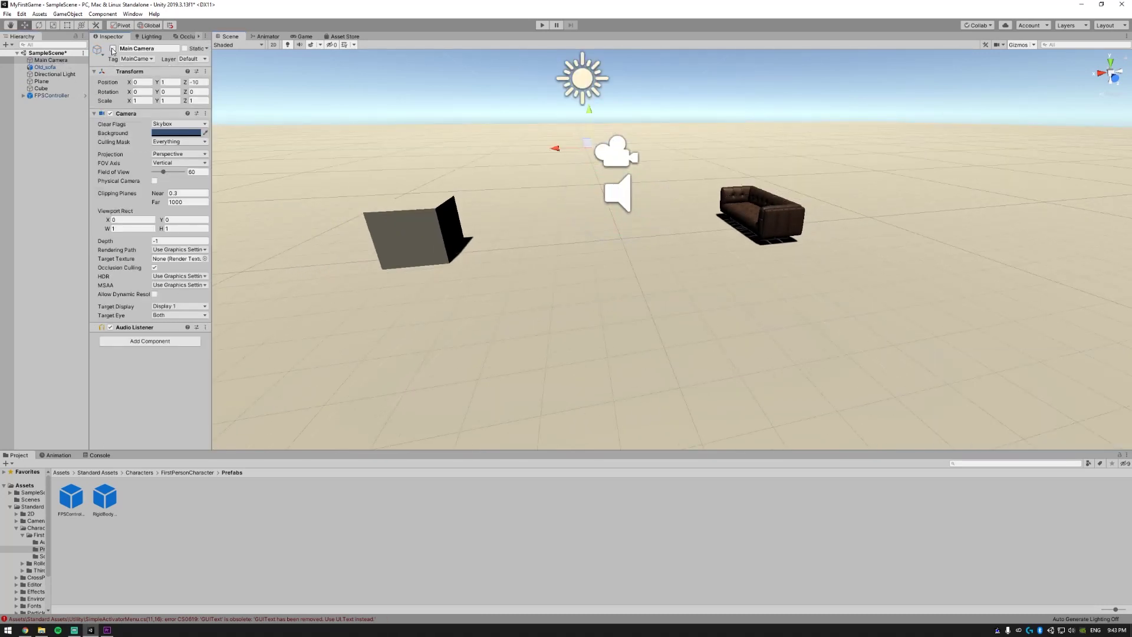
pyautogui.click(62, 102)
pyautogui.keyDown('alt'); pyautogui.moveTo(507, 162); pyautogui.dragTo(424, 158); pyautogui.keyUp('alt')
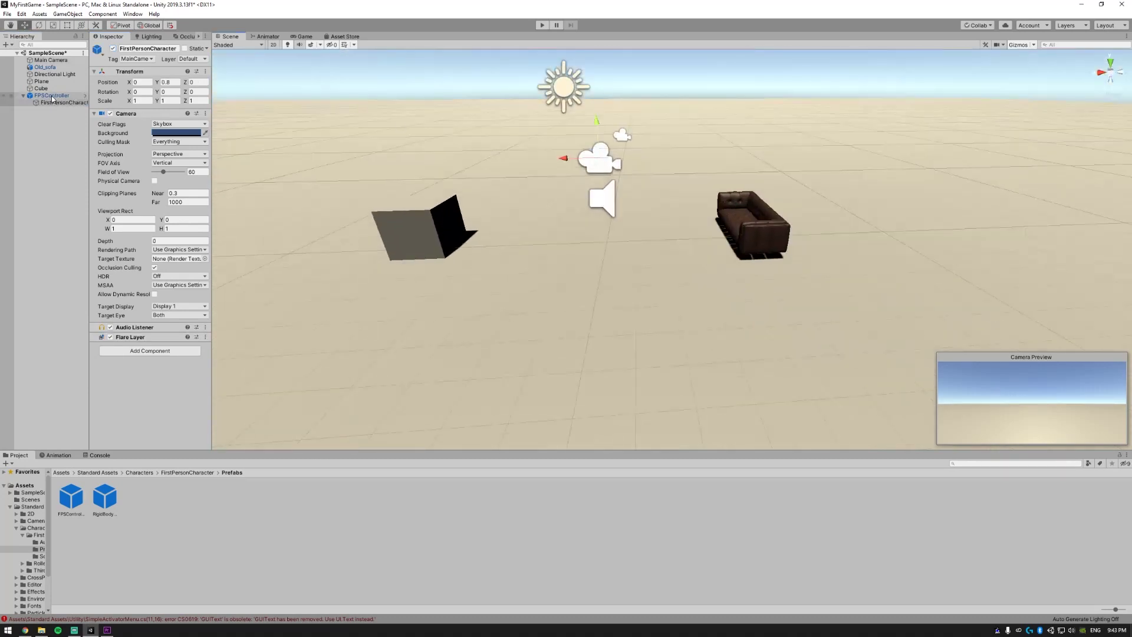
pyautogui.click(50, 60)
pyautogui.click(113, 48)
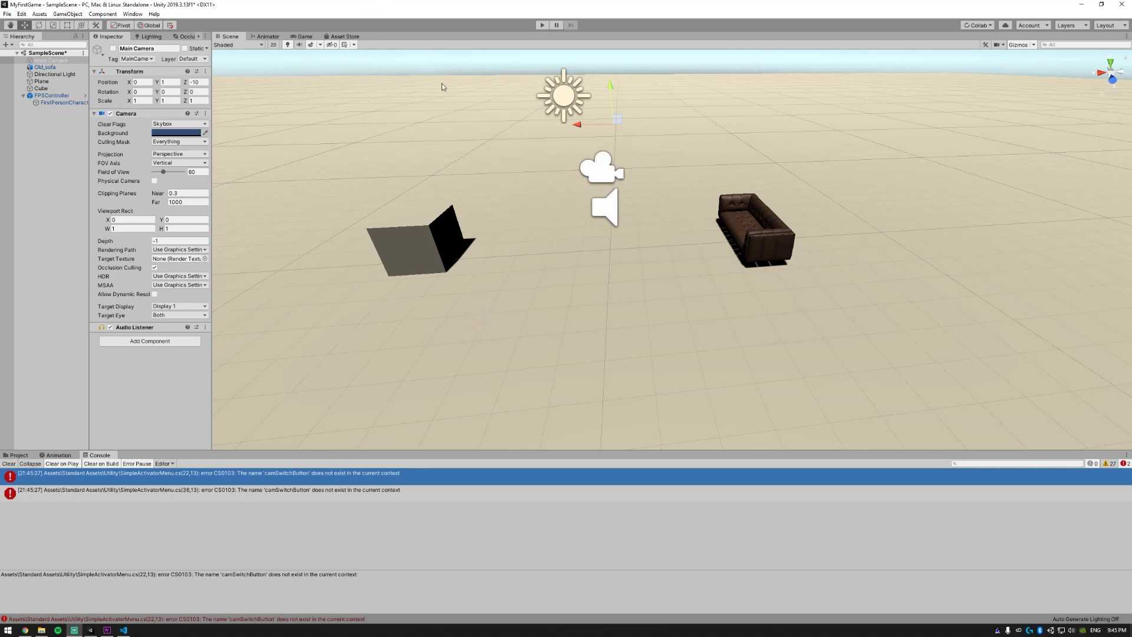
# Keep Visual Studio Code as the External Script Editor and switch to SimpleActivatorMenu.cs in it.
pyautogui.click(8, 14)
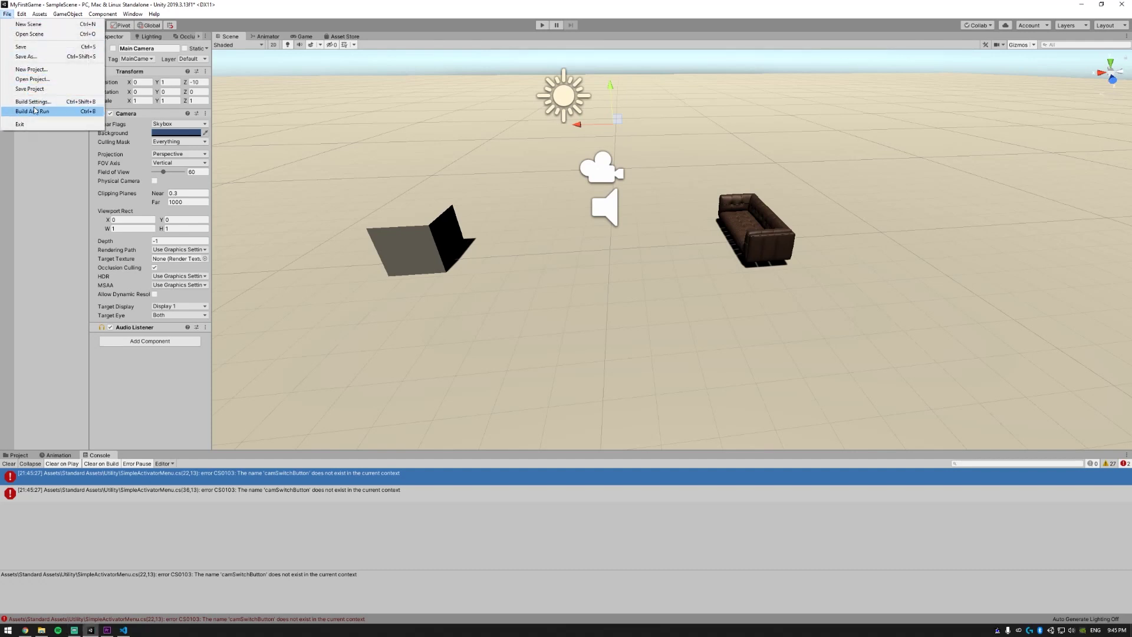
pyautogui.click(8, 14)
pyautogui.click(8, 15)
pyautogui.moveTo(22, 14)
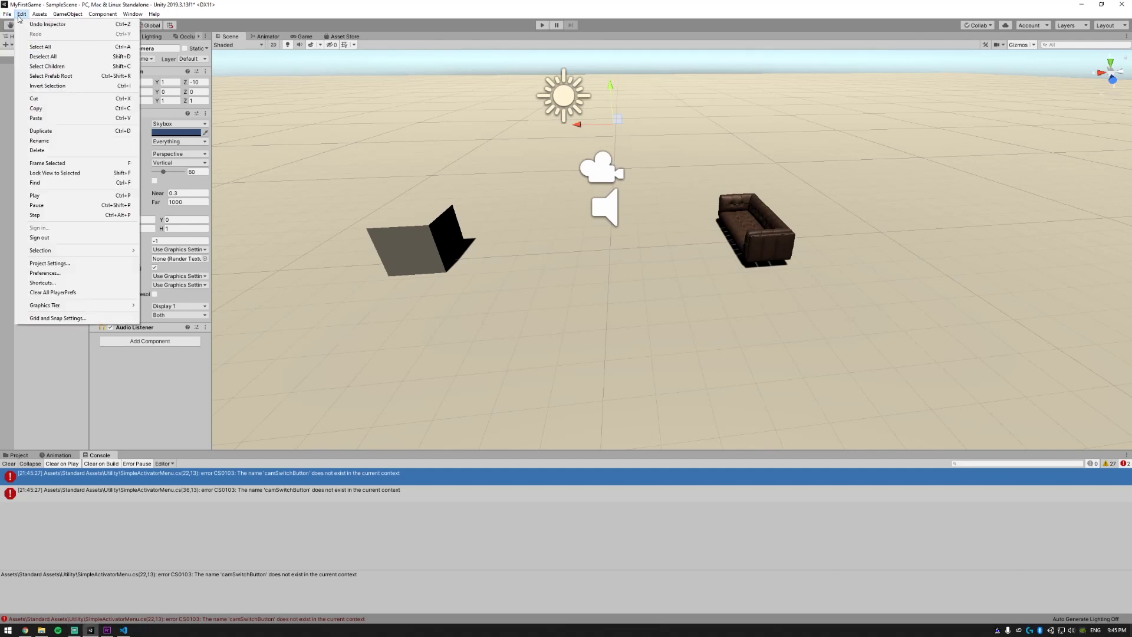
pyautogui.click(66, 273)
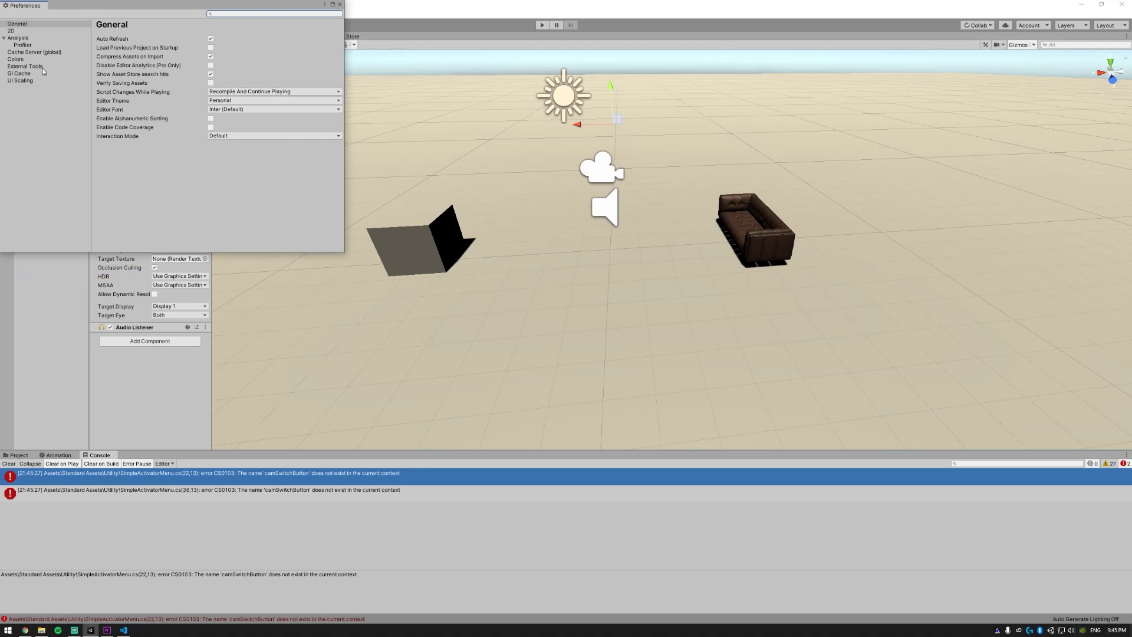
pyautogui.click(33, 67)
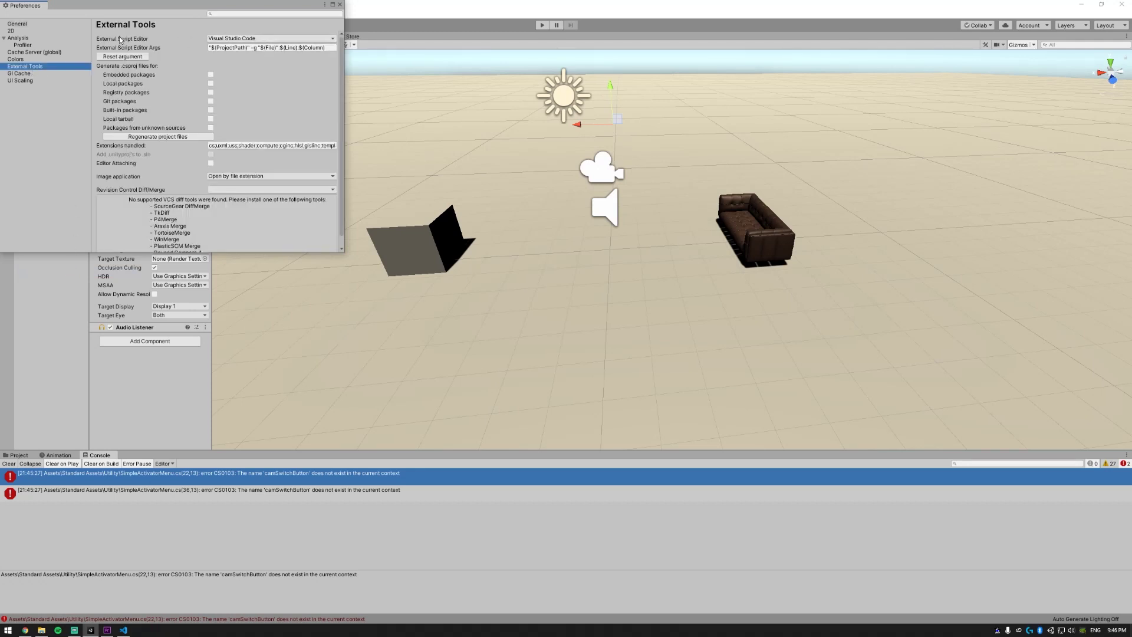
pyautogui.click(216, 39)
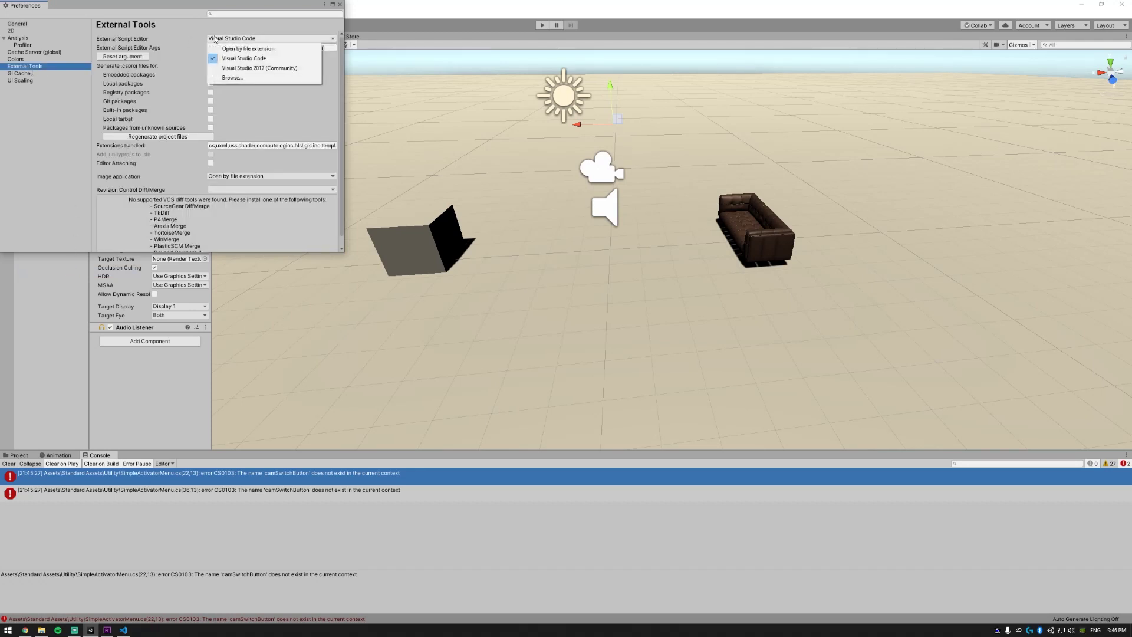
pyautogui.click(236, 58)
pyautogui.click(123, 630)
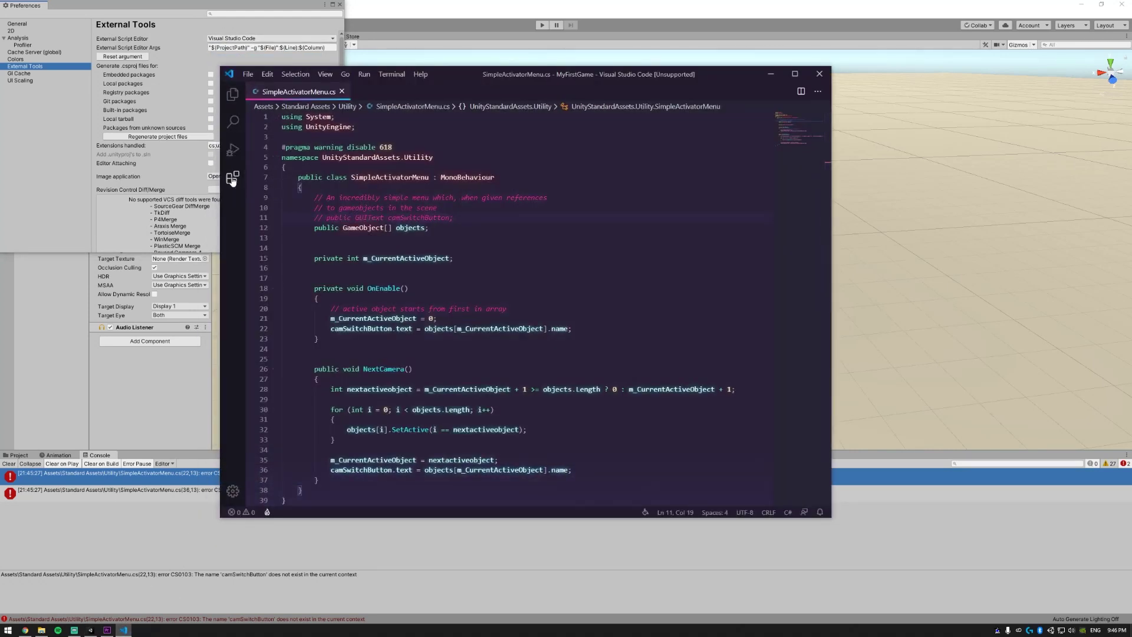
# Search VS Code extensions for 'unity', then reopen the script from the camSwitchButton console error.
pyautogui.click(233, 178)
pyautogui.write('unity')
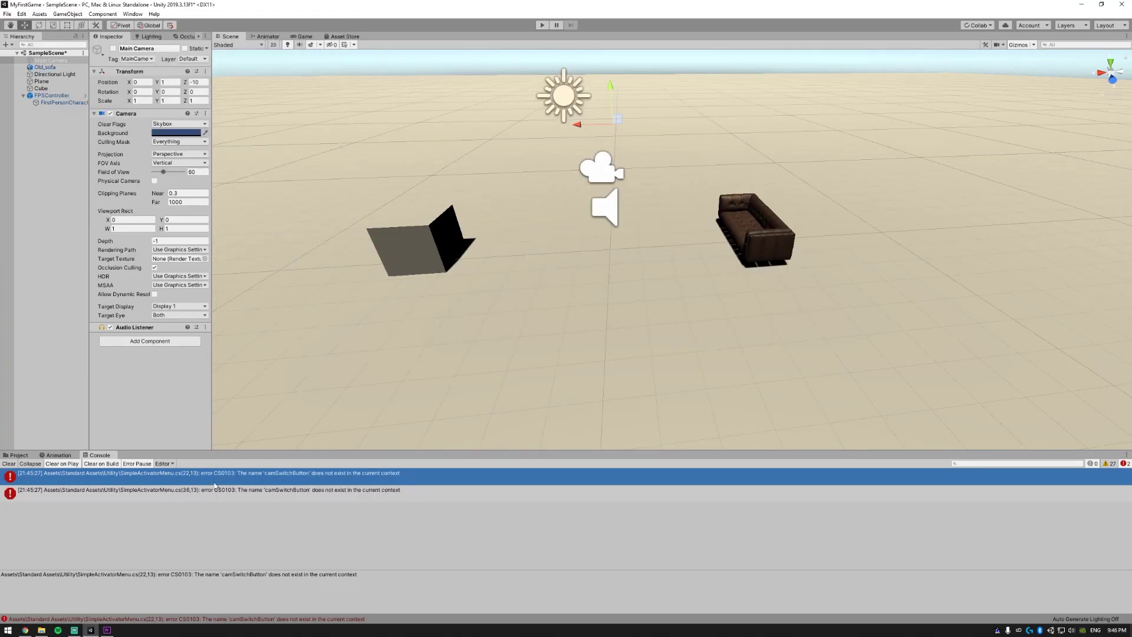
pyautogui.doubleClick(215, 481)
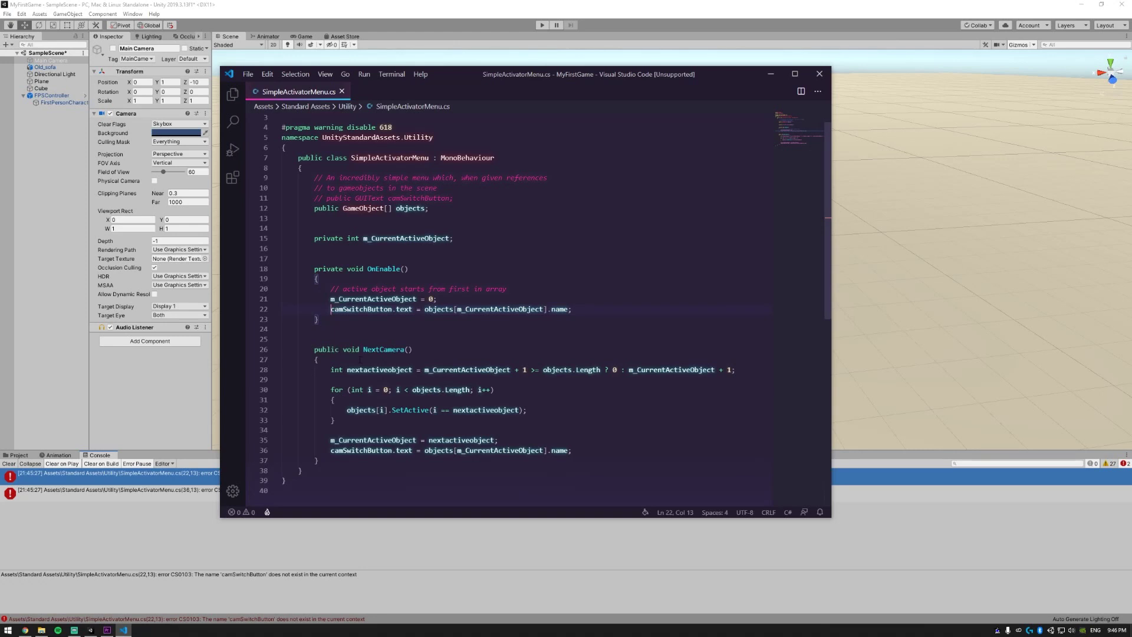
# Comment out line 22's camSwitchButton.text assignment, save, and return to Unity to recompile.
pyautogui.hotkey('ctrl', '/')
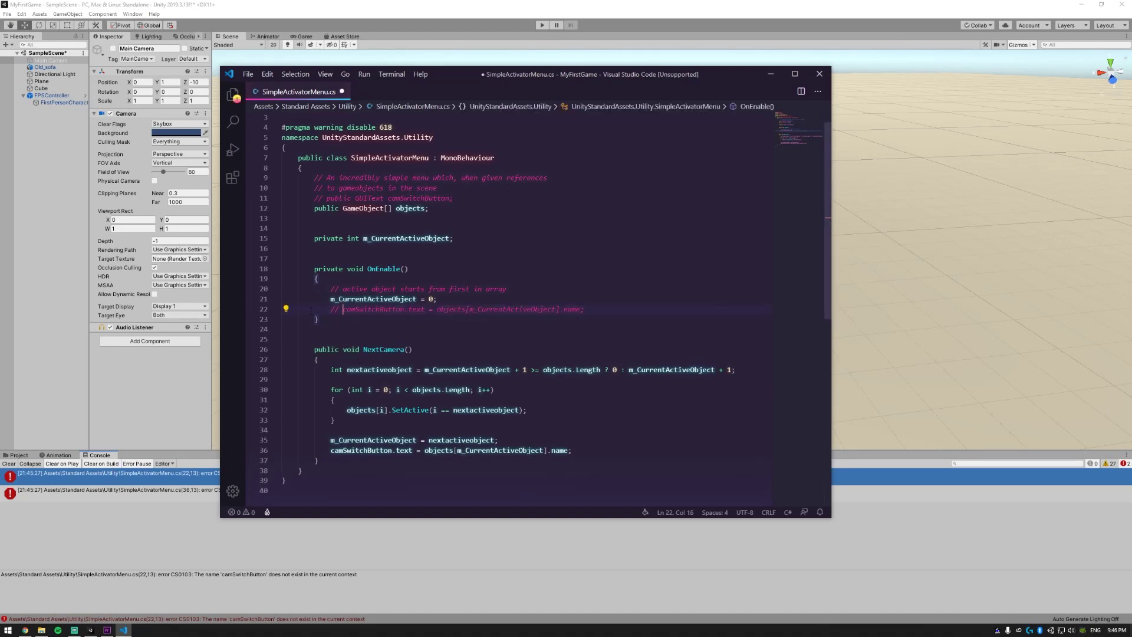
pyautogui.hotkey('ctrl', 's')
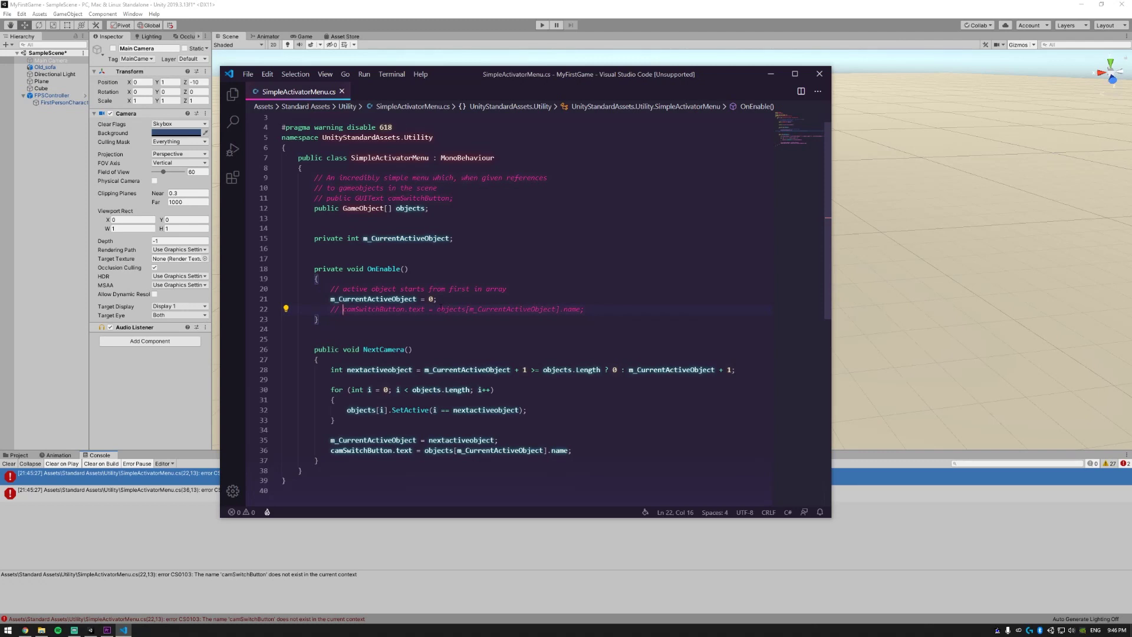
pyautogui.click(290, 497)
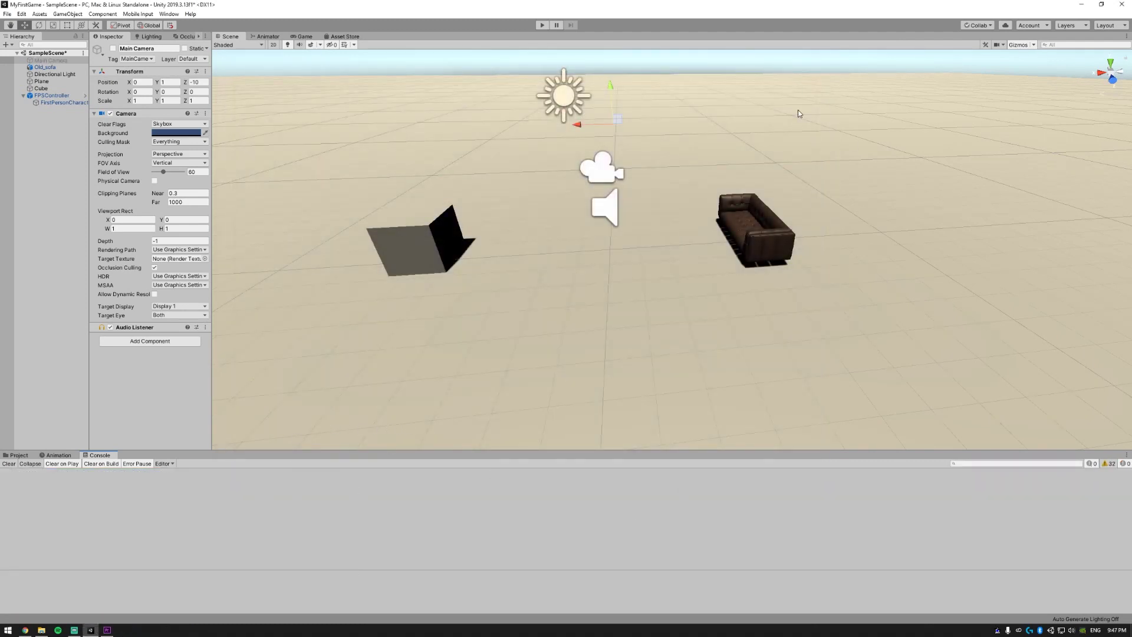
# Play the scene and walk the first-person character up to the sofa and back.
pyautogui.click(542, 26)
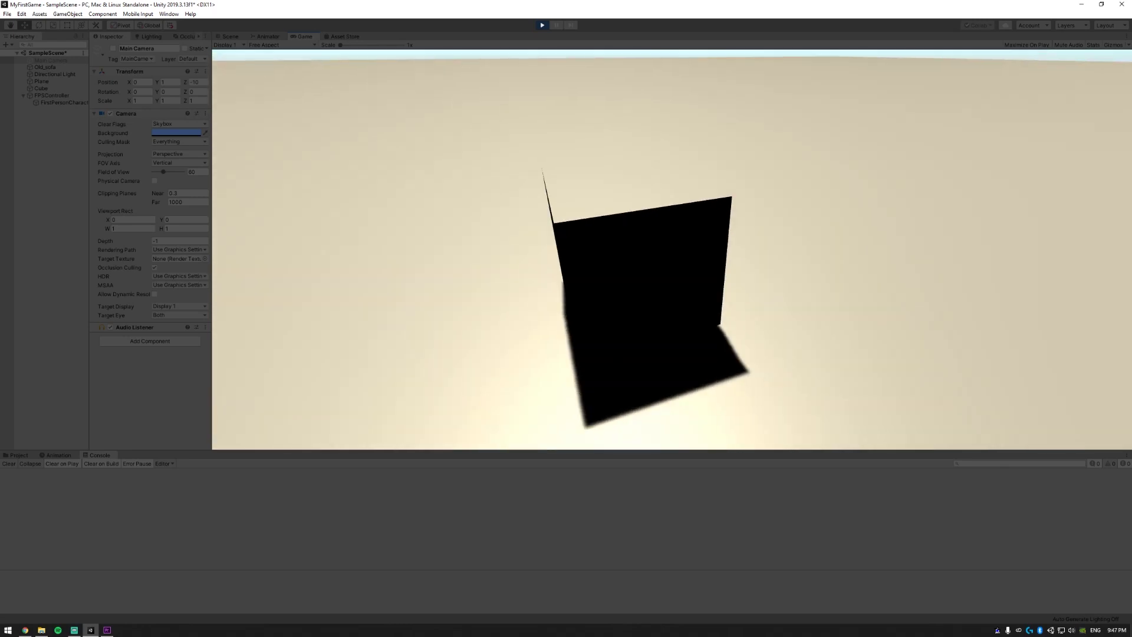
pyautogui.press('w')
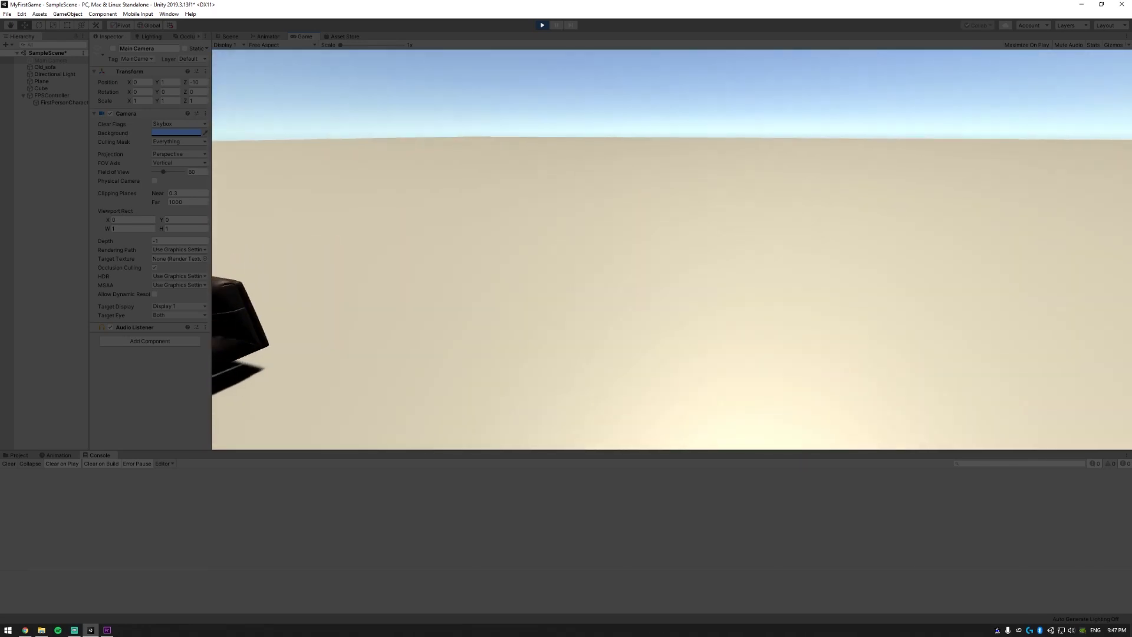
pyautogui.press('s')
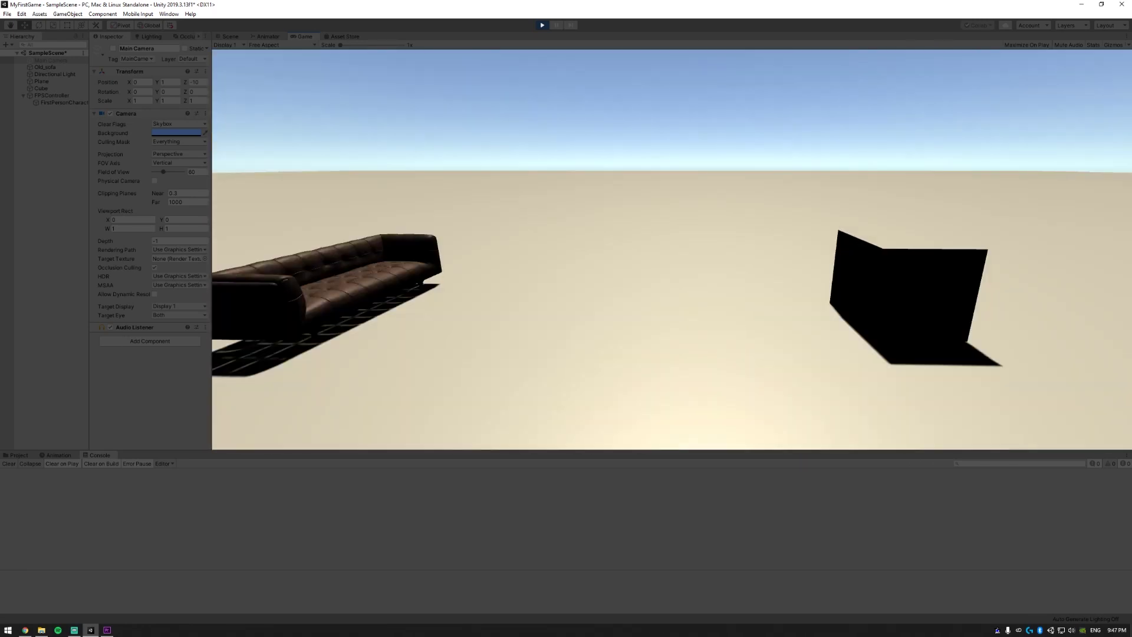
pyautogui.press('s')
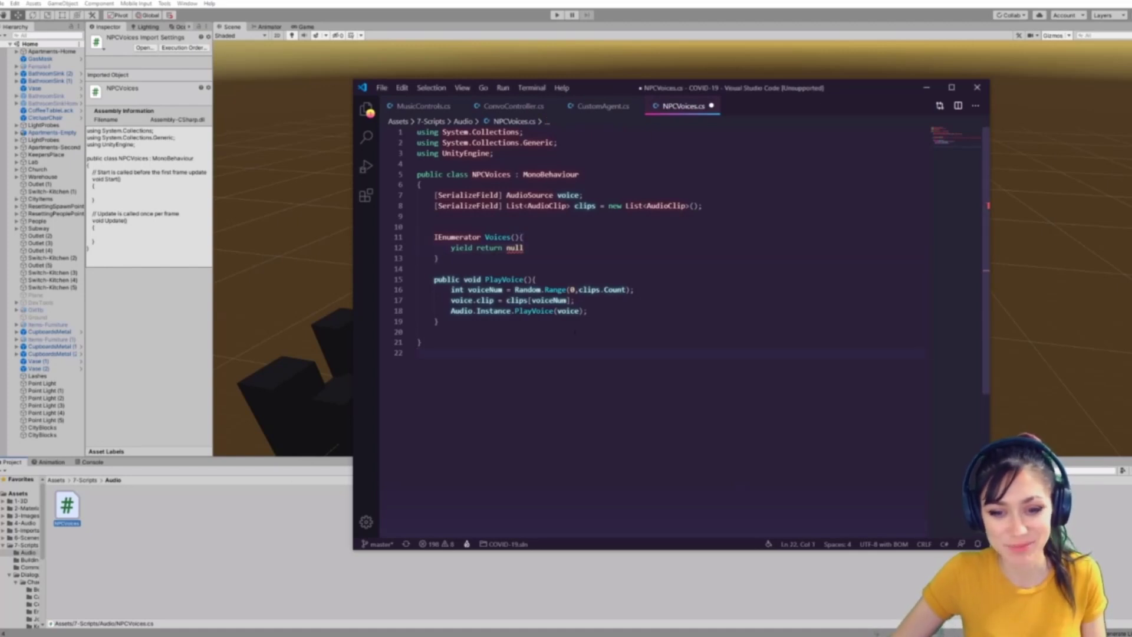
pyautogui.click(574, 300)
pyautogui.click(591, 248)
pyautogui.moveTo(545, 206)
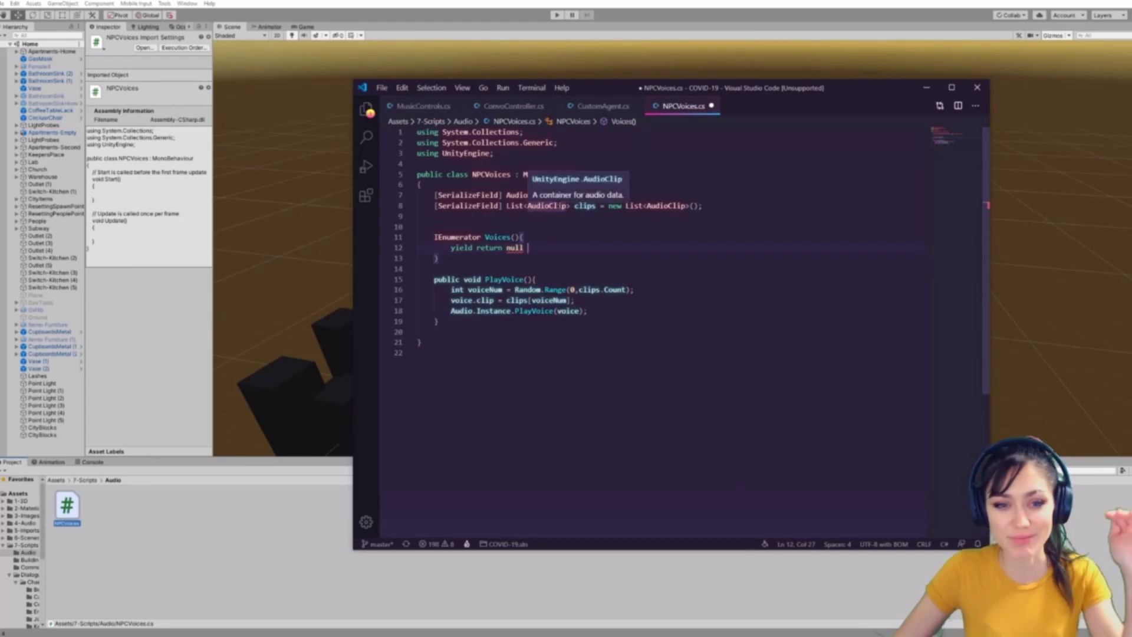